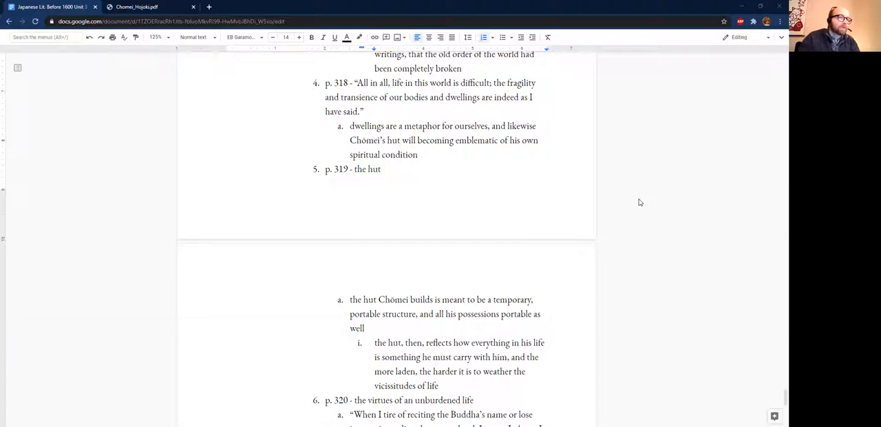
scroll(533, 179, up, 2)
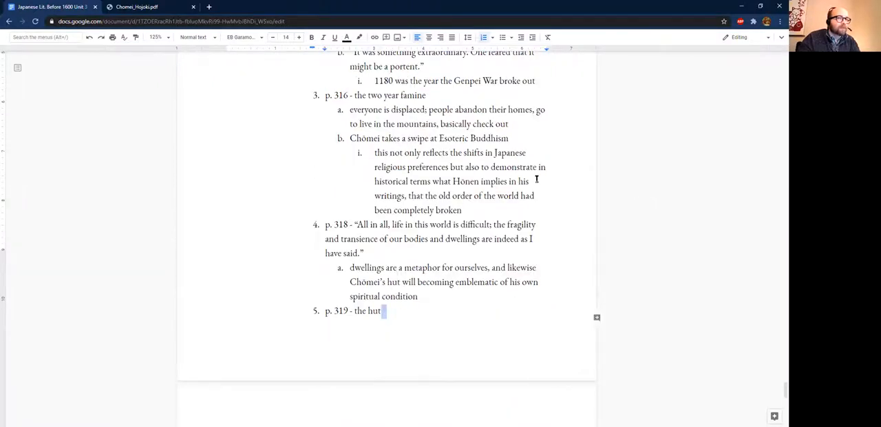
scroll(536, 180, up, 5)
scroll(536, 180, up, 2)
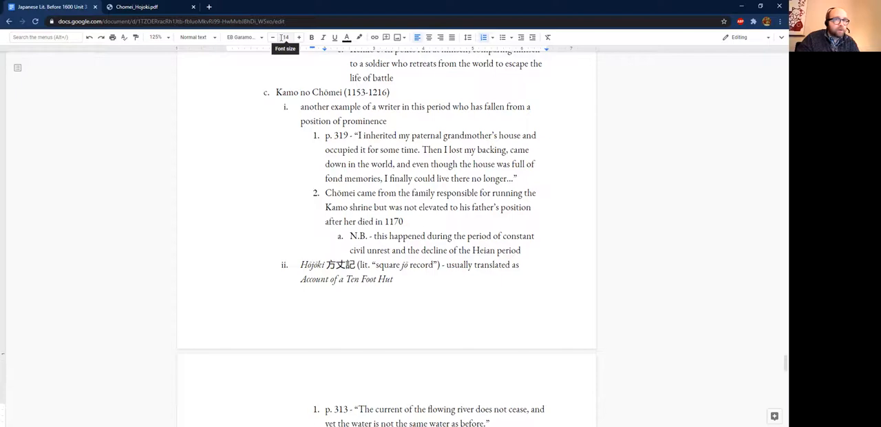
- Switch to the Chomei_Hojoki.pdf tab and bring page 319 on the inherited house into view
click(158, 6)
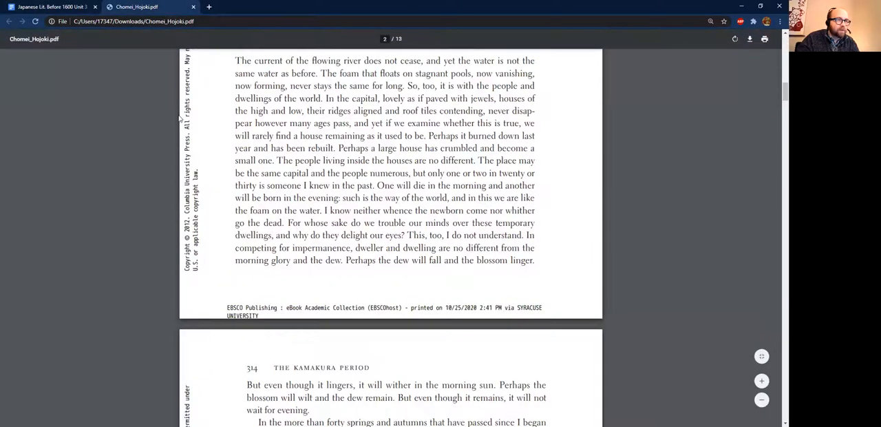
scroll(178, 121, down, 10)
scroll(178, 118, down, 5)
scroll(178, 119, down, 5)
scroll(178, 119, down, 5)
scroll(177, 117, down, 5)
scroll(177, 118, down, 5)
scroll(177, 118, down, 5)
scroll(177, 118, down, 5)
scroll(176, 118, down, 5)
scroll(177, 117, down, 5)
scroll(176, 118, down, 5)
scroll(176, 117, down, 5)
scroll(176, 117, down, 5)
scroll(176, 118, down, 3)
scroll(177, 118, down, 2)
scroll(176, 117, down, 3)
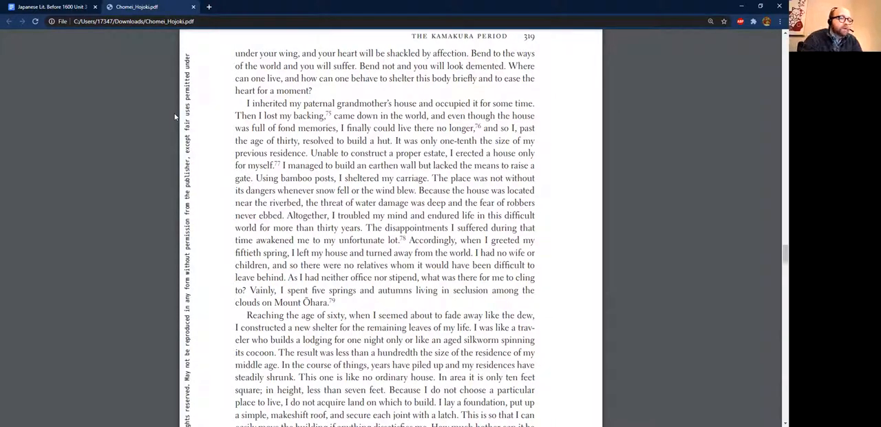
scroll(167, 121, down, 1)
scroll(167, 121, down, 3)
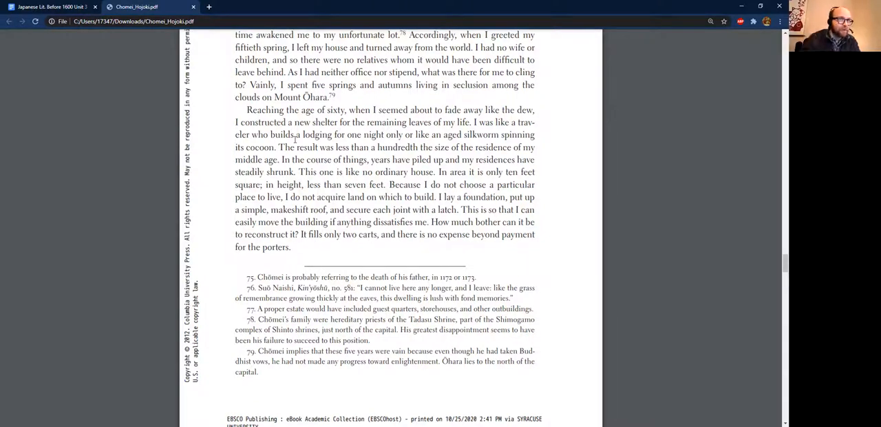
scroll(296, 140, up, 3)
scroll(297, 140, up, 3)
scroll(296, 139, up, 2)
scroll(296, 140, up, 3)
scroll(296, 140, up, 3)
scroll(296, 140, up, 3)
scroll(296, 139, up, 3)
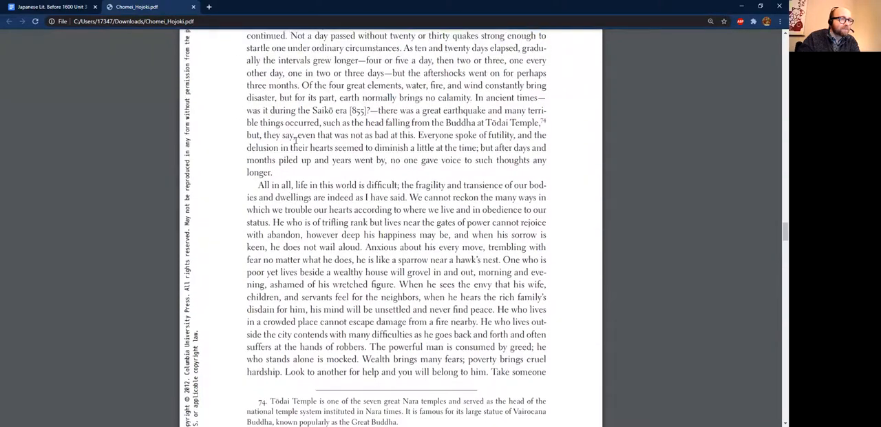
scroll(296, 140, up, 3)
scroll(296, 140, down, 5)
scroll(296, 140, down, 3)
scroll(296, 139, down, 4)
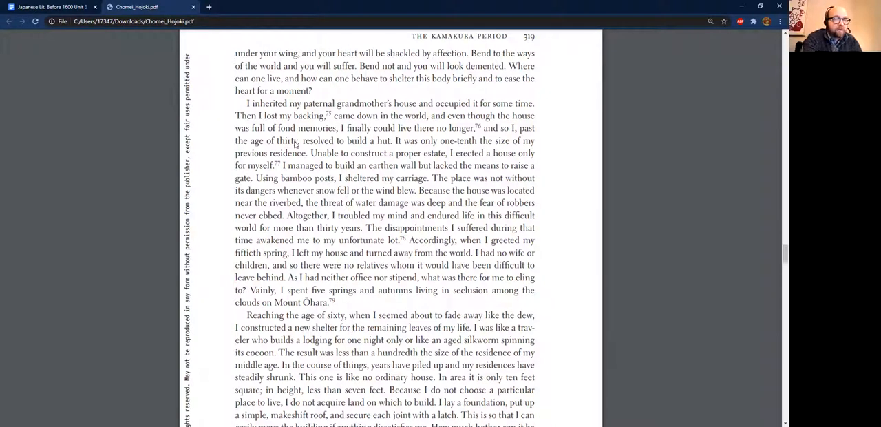
- In the notes, correct "her died" to "he died" and position after 1170 for the alternate dates
click(48, 7)
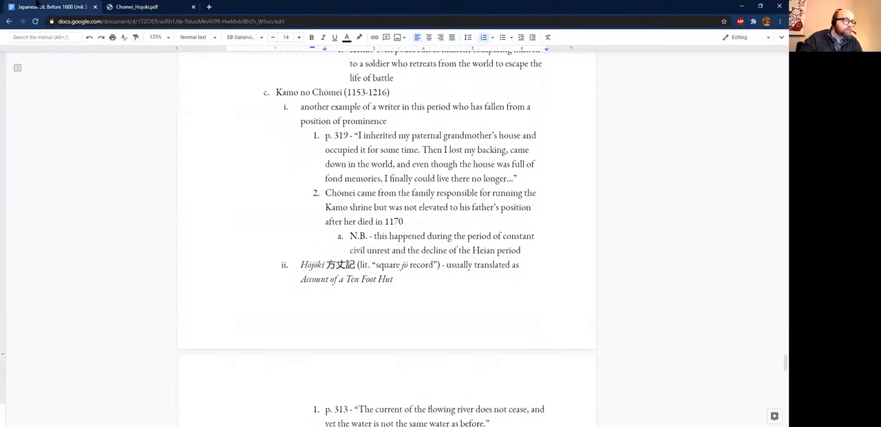
scroll(231, 136, down, 1)
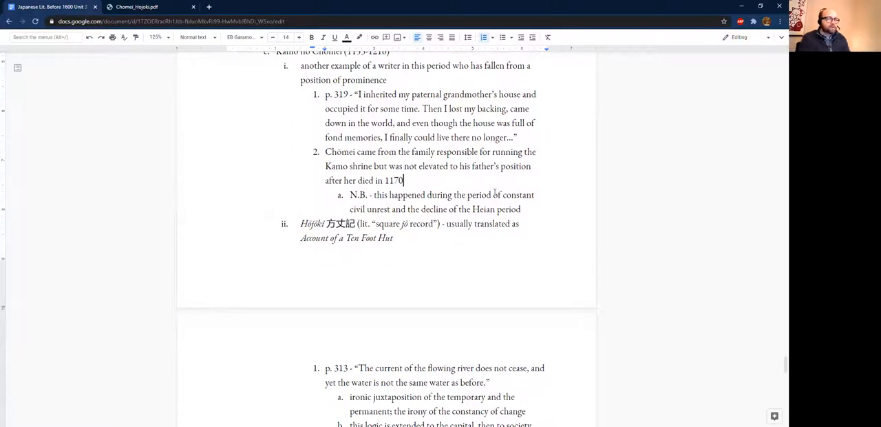
click(356, 180)
key(BackSpace)
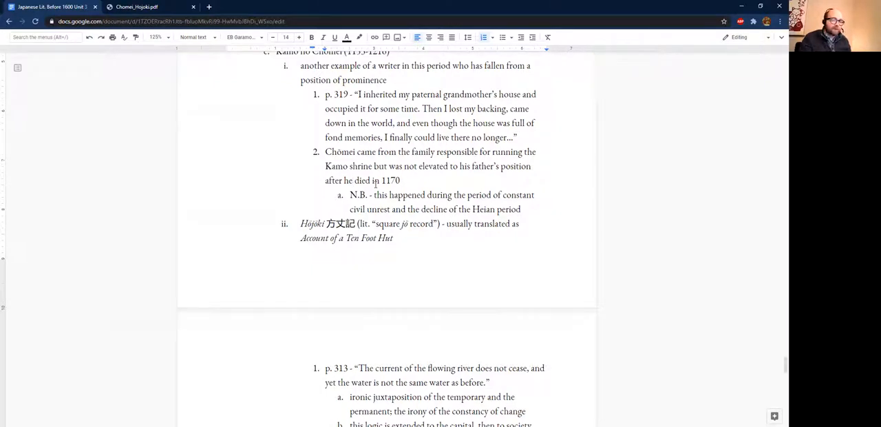
click(401, 180)
text(()
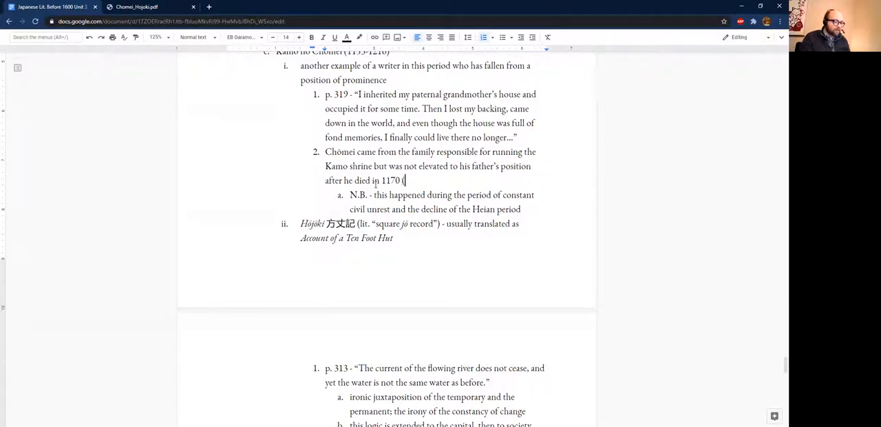
text(or 11)
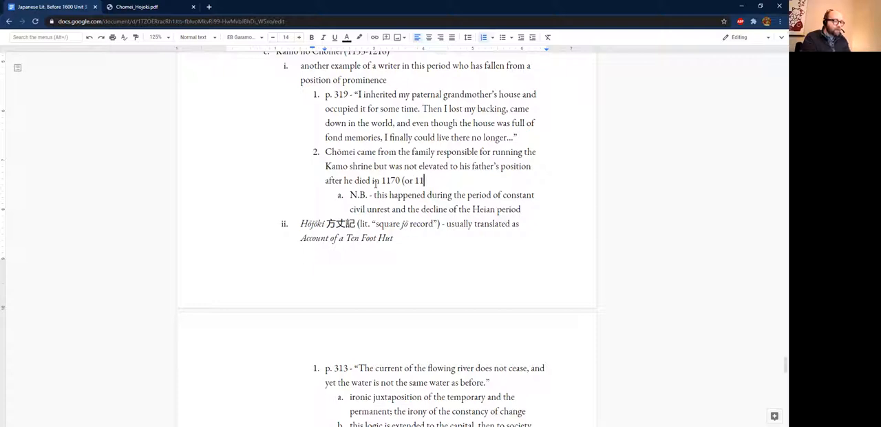
text(72 or 1173))
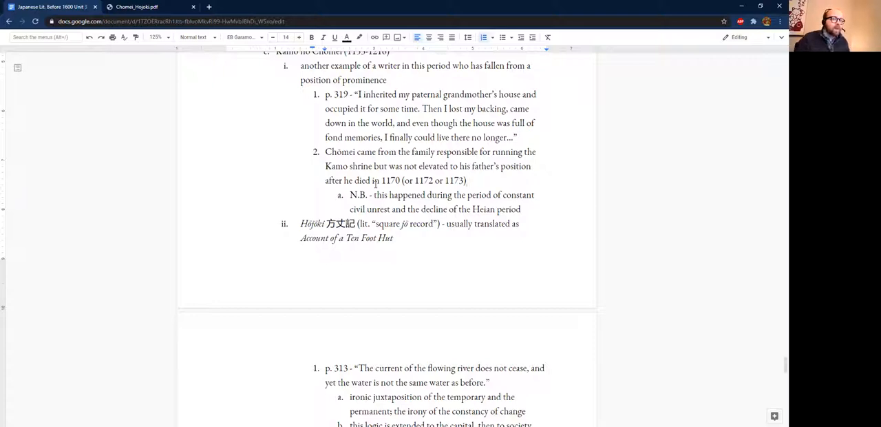
scroll(376, 183, down, 1)
scroll(376, 183, down, 1)
scroll(376, 185, down, 1)
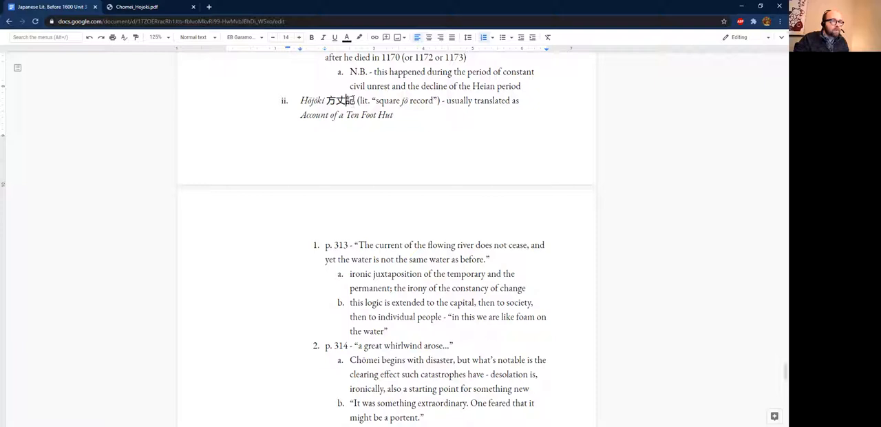
- Add the period so the Hōjōki line reads "lit." before the translated title
click(369, 101)
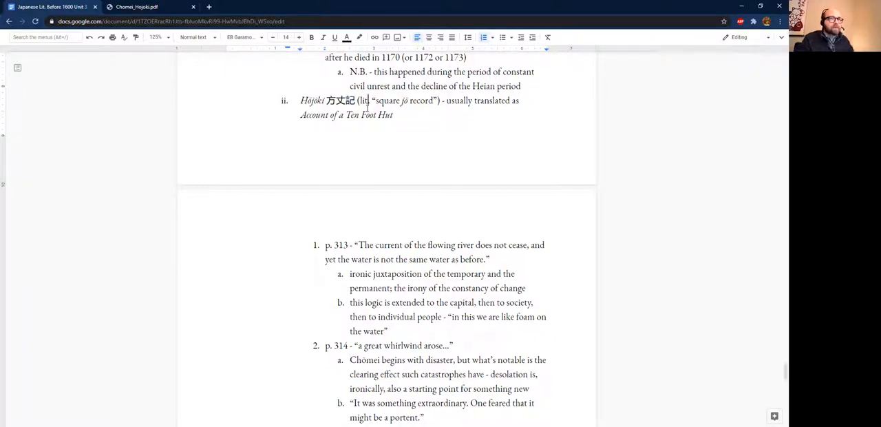
text(.)
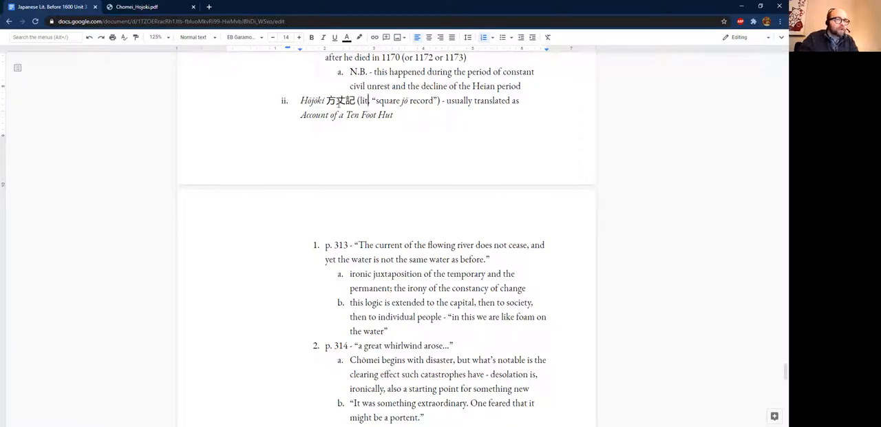
- Select the kanji 丈 in the Hōjōki title, then move into the p. 313 quotation below
drag(328, 101, 344, 100)
click(336, 100)
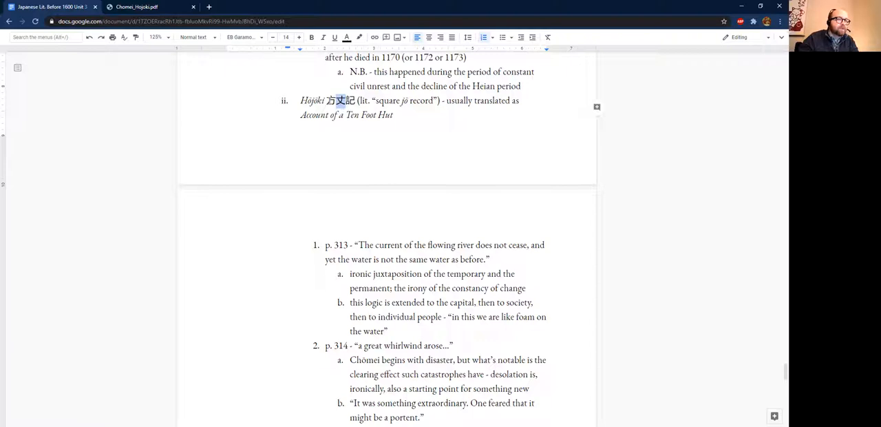
drag(326, 100, 334, 101)
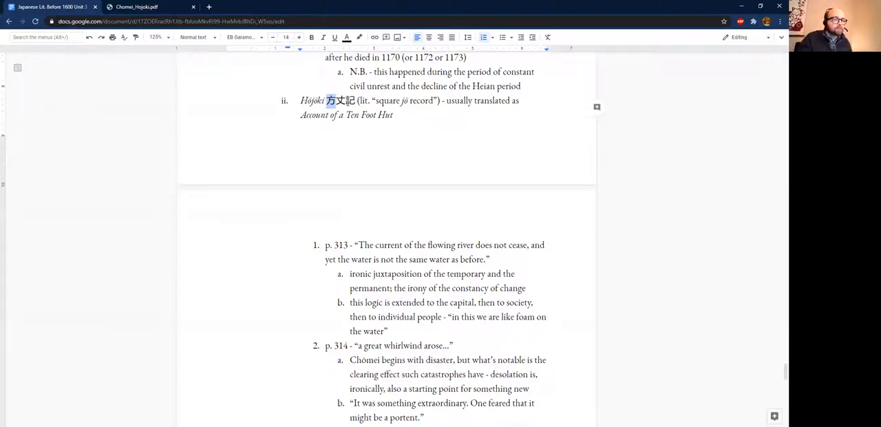
click(381, 245)
scroll(379, 200, down, 4)
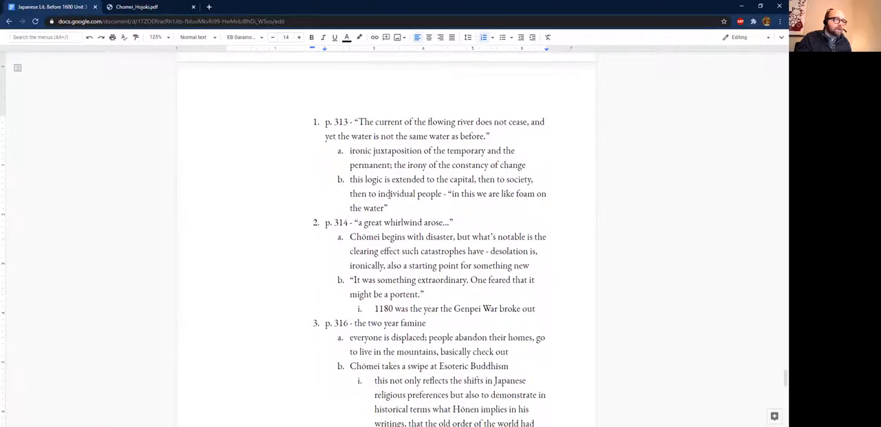
- Switch to the course PDF and bring the opening flowing-river passage into view
click(137, 6)
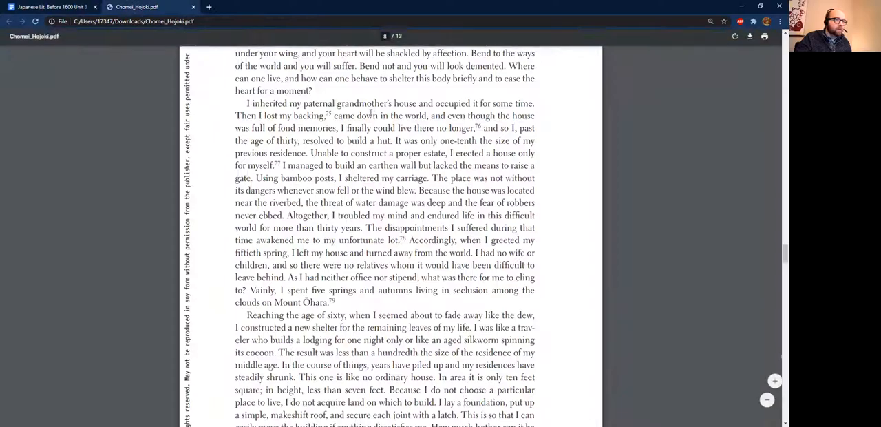
scroll(396, 207, up, 10)
scroll(396, 207, up, 8)
scroll(353, 110, up, 6)
scroll(354, 111, up, 6)
scroll(353, 110, up, 6)
scroll(353, 110, up, 5)
scroll(351, 110, up, 6)
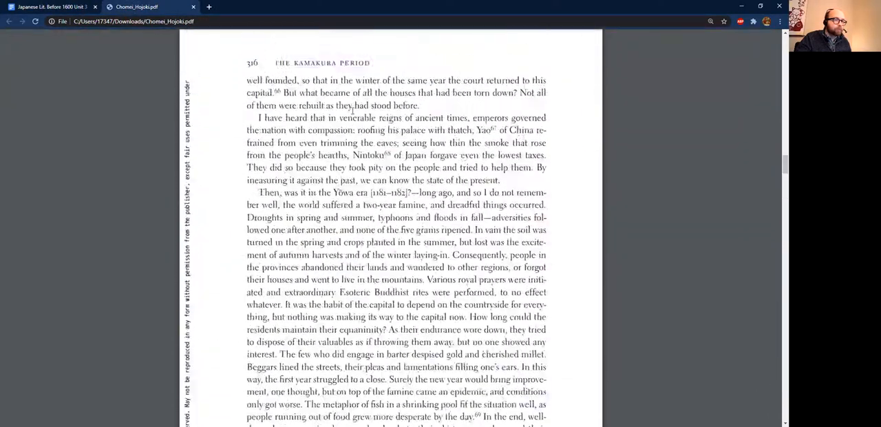
scroll(351, 110, up, 6)
scroll(351, 110, up, 6)
scroll(351, 111, up, 6)
scroll(354, 110, up, 6)
scroll(354, 110, up, 6)
scroll(353, 110, up, 2)
scroll(353, 110, up, 3)
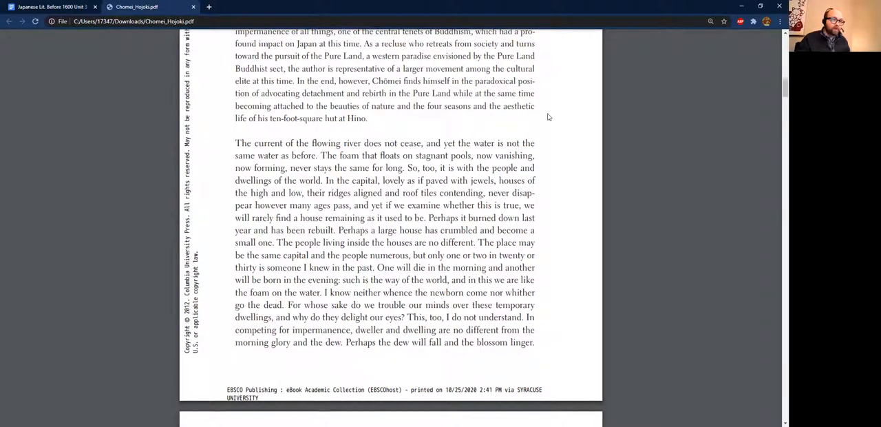
- Highlight 'So, too, it is with the people and dwellings of the world.' in the opening passage
drag(408, 167, 321, 181)
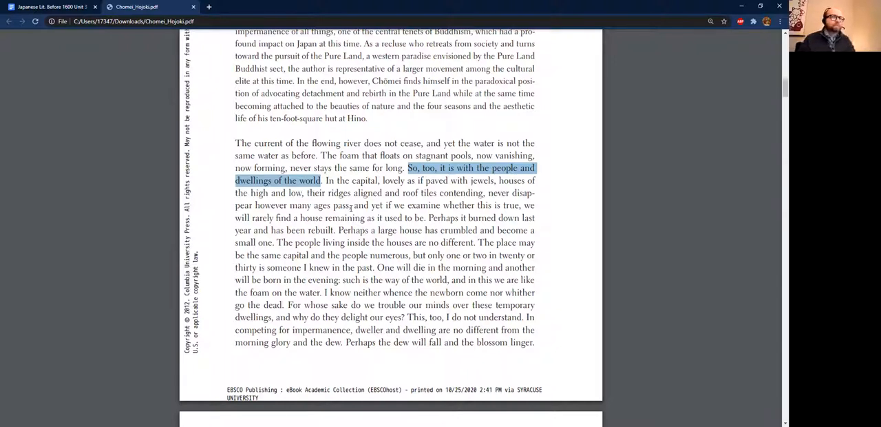
click(46, 7)
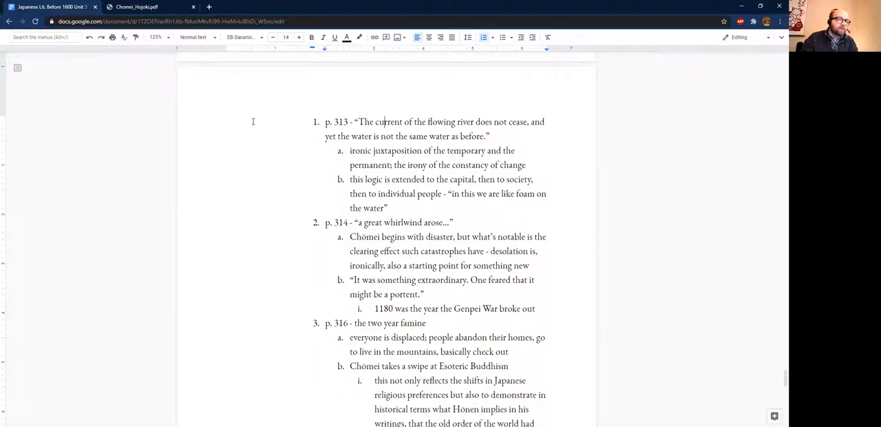
scroll(252, 121, down, 1)
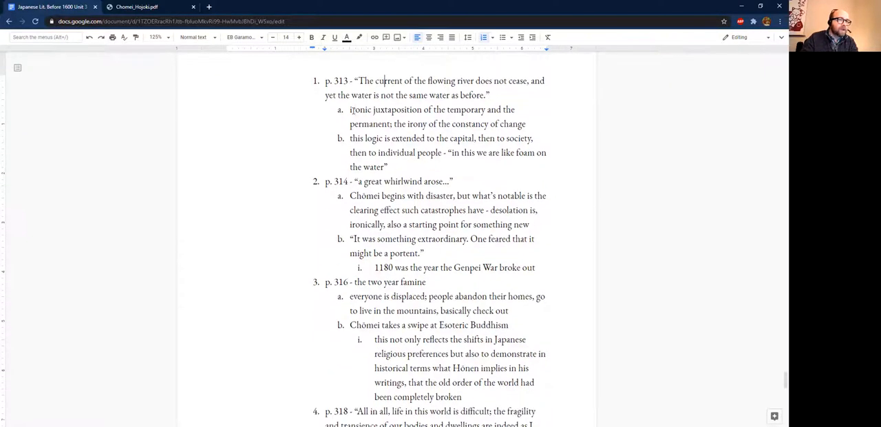
drag(350, 109, 473, 124)
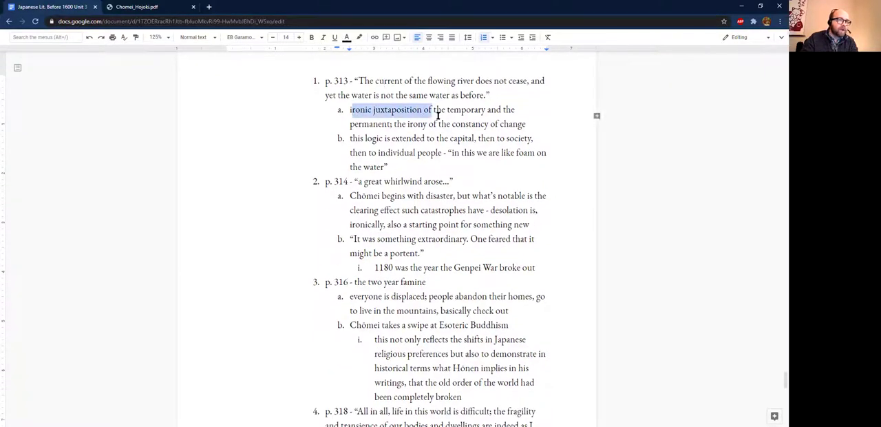
click(398, 124)
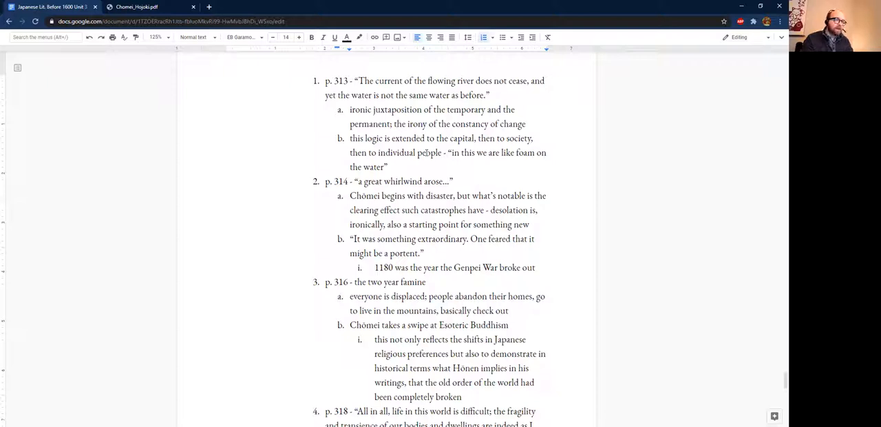
click(136, 6)
- Clear the dwellings highlight, briefly mark the dying-in-the-morning and way-of-the-world phrases, then leave the passage unmarked
click(363, 181)
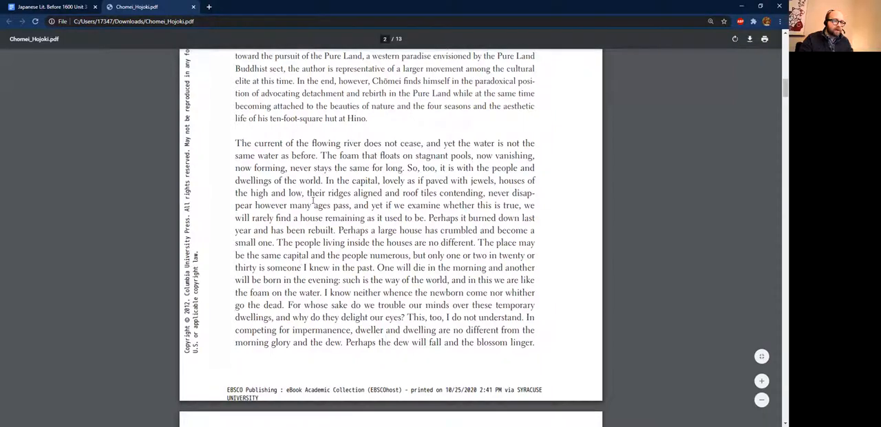
scroll(446, 186, down, 1)
scroll(446, 186, down, 2)
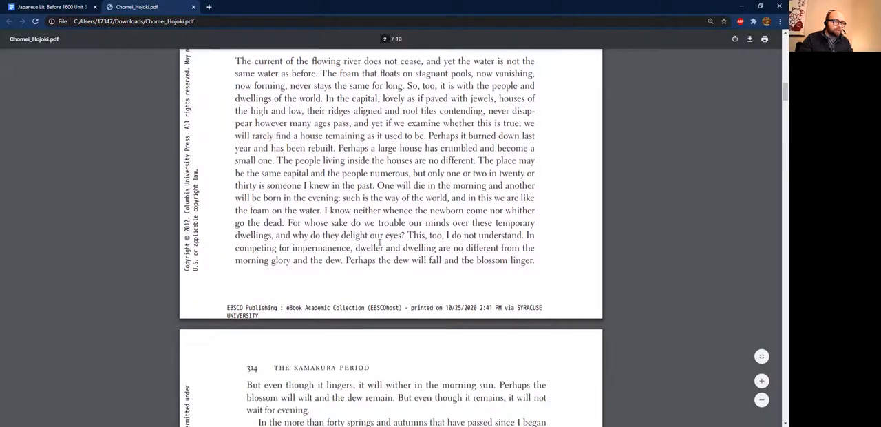
scroll(427, 234, down, 3)
scroll(427, 234, down, 3)
scroll(427, 235, down, 2)
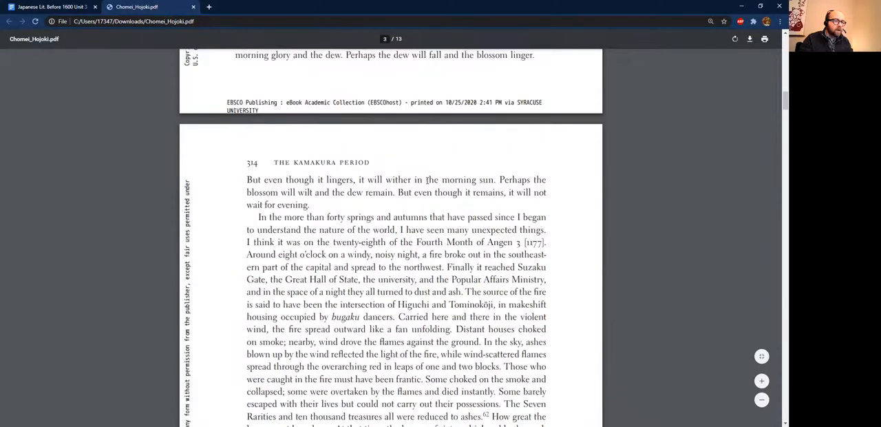
scroll(426, 180, up, 3)
scroll(427, 180, up, 2)
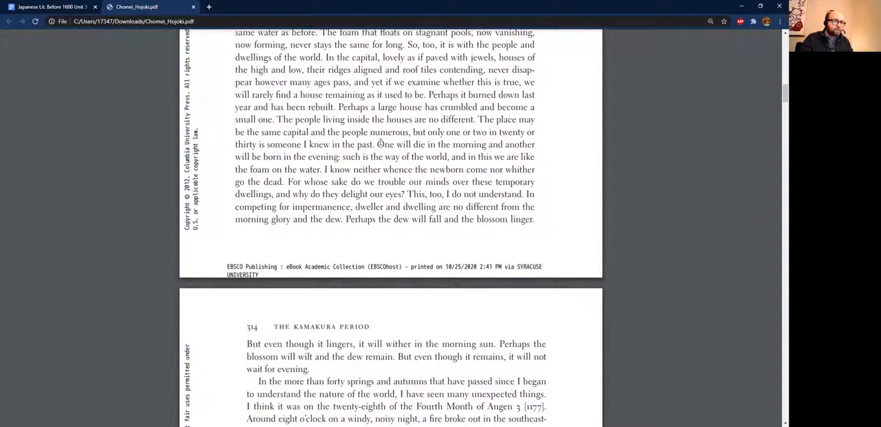
drag(378, 143, 452, 145)
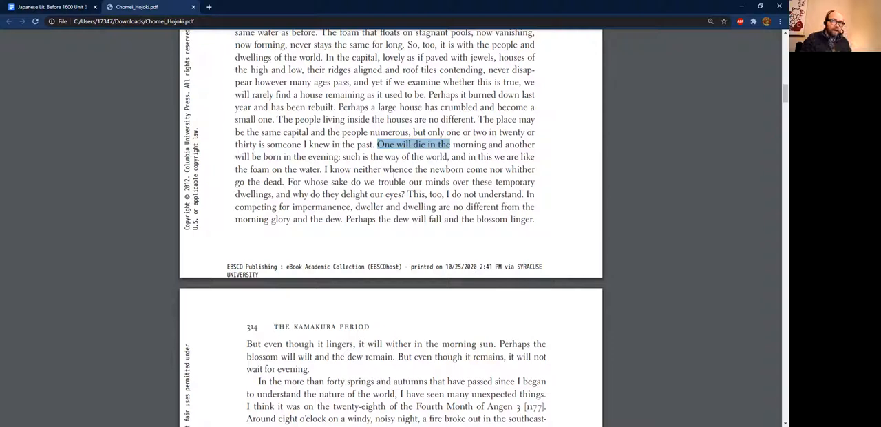
scroll(393, 174, up, 1)
scroll(336, 181, up, 2)
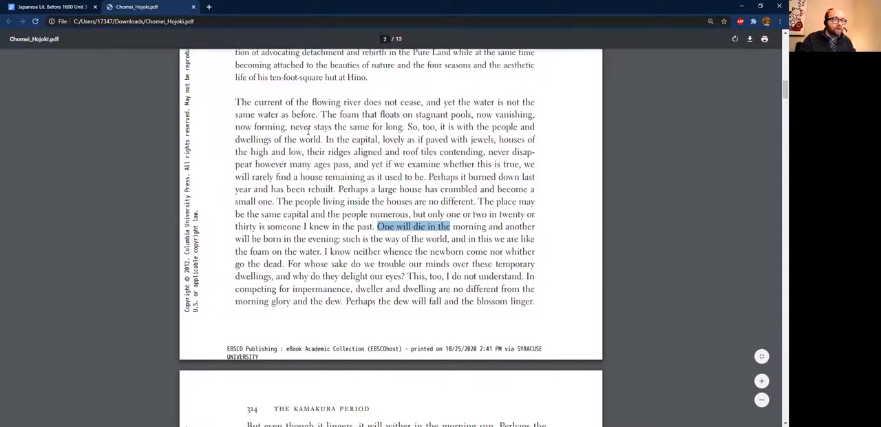
drag(451, 238, 477, 238)
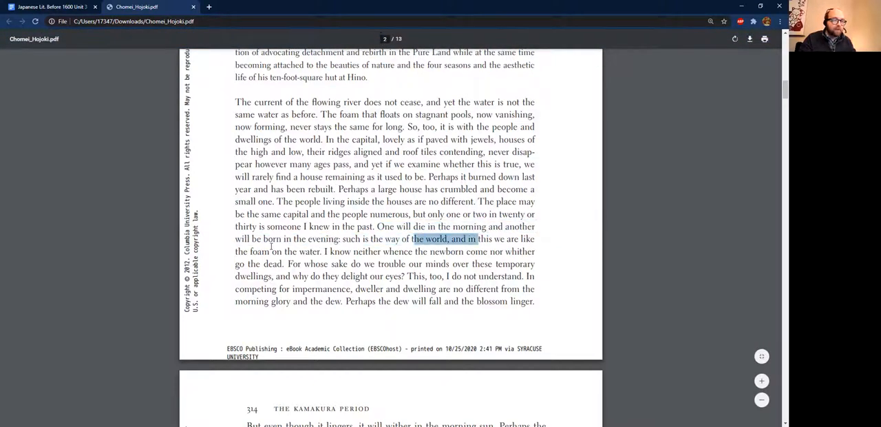
click(477, 239)
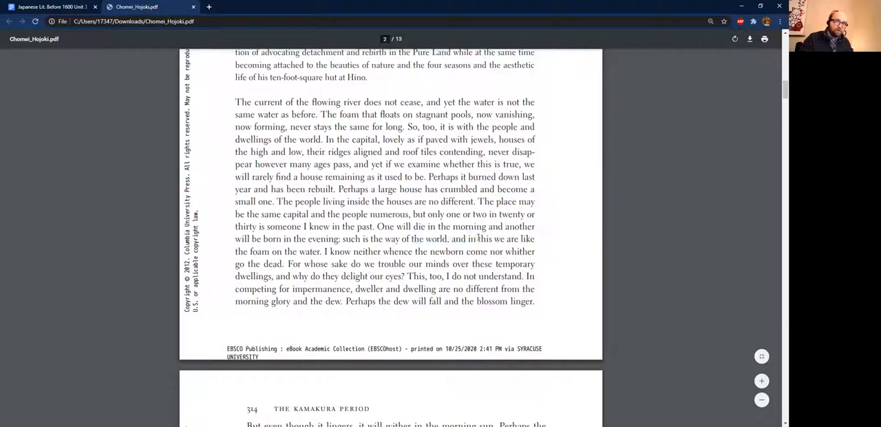
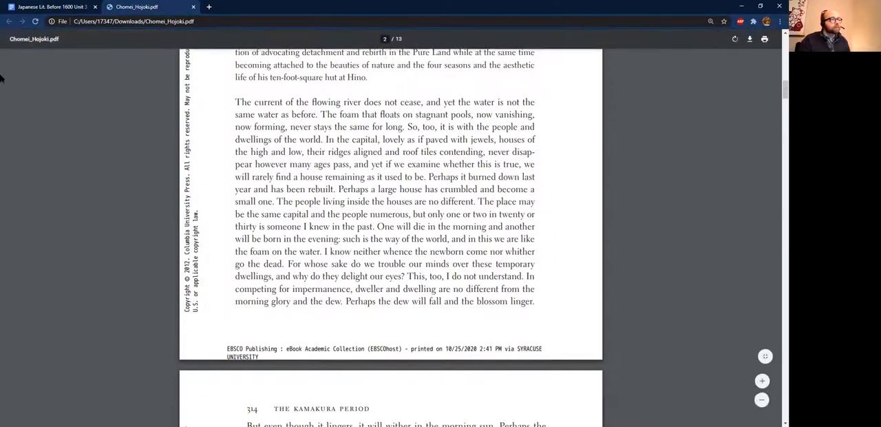
- Bring up the 'Japanese Lit' lecture notes outline at the whirlwind section
click(49, 6)
scroll(578, 115, down, 3)
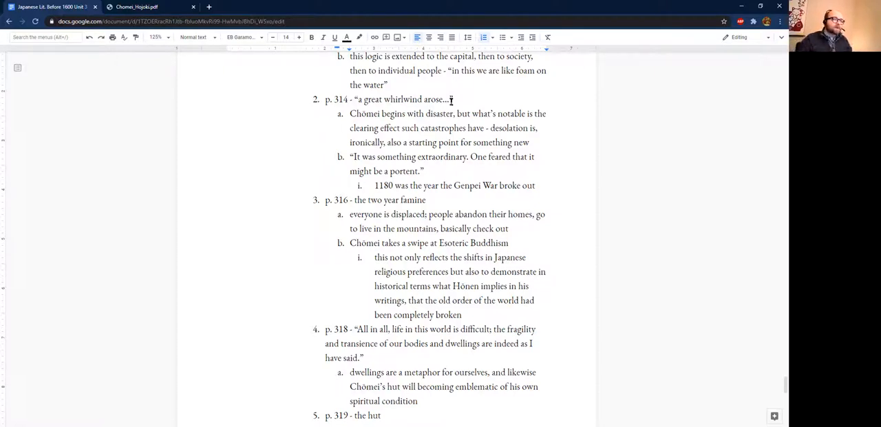
- Return to Chomei_Hojoki.pdf at the whirlwind passage on page 314
click(169, 6)
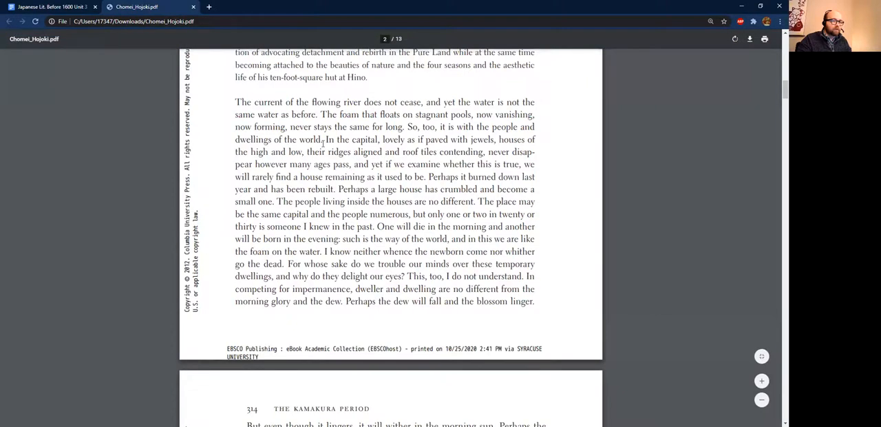
scroll(324, 143, down, 5)
scroll(357, 142, down, 5)
scroll(356, 143, down, 3)
scroll(357, 143, down, 3)
scroll(357, 143, down, 3)
scroll(357, 142, down, 2)
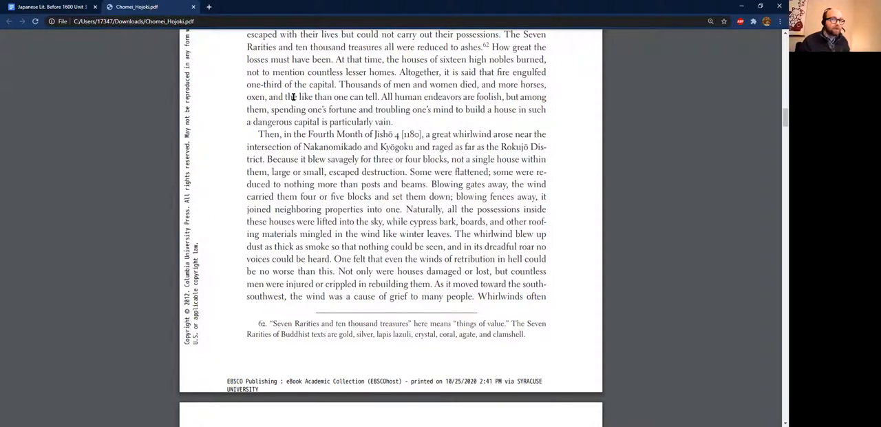
scroll(382, 219, down, 3)
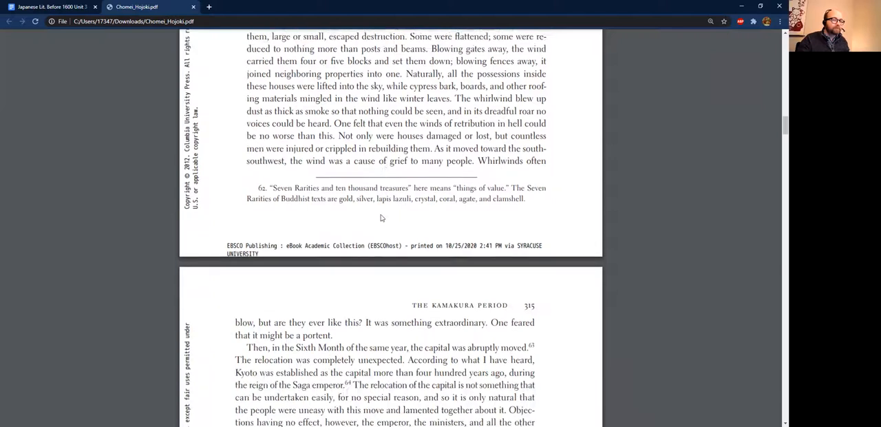
scroll(383, 218, down, 3)
scroll(382, 218, down, 1)
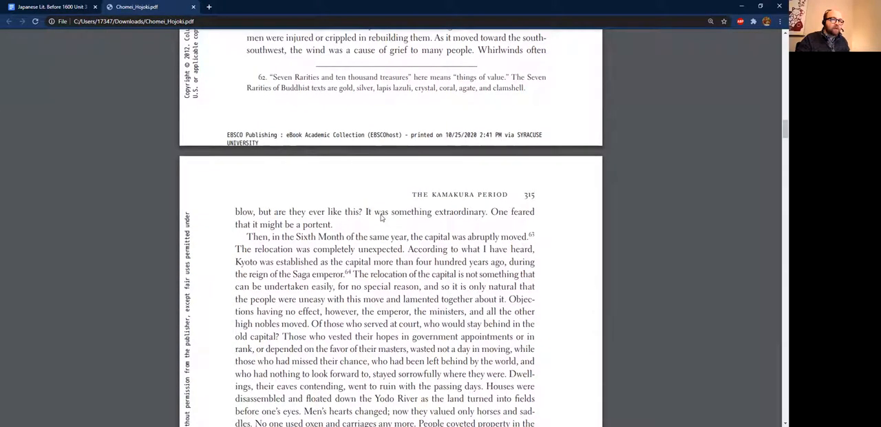
scroll(382, 218, down, 1)
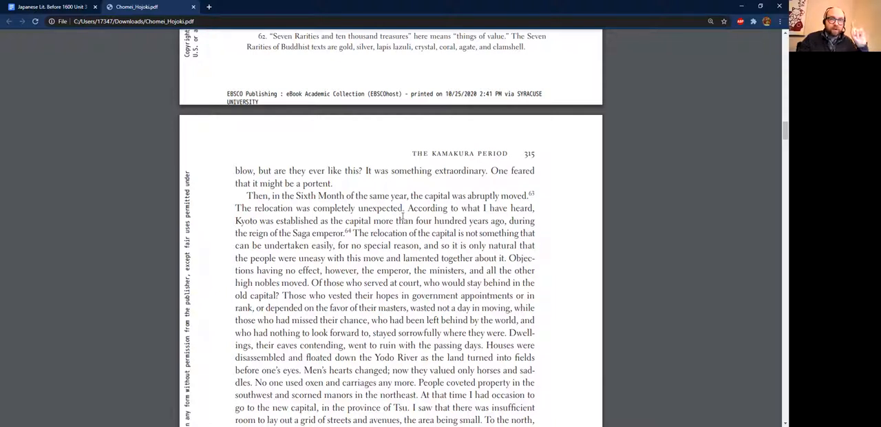
scroll(402, 217, up, 5)
scroll(402, 216, up, 2)
drag(402, 134, 420, 135)
click(423, 163)
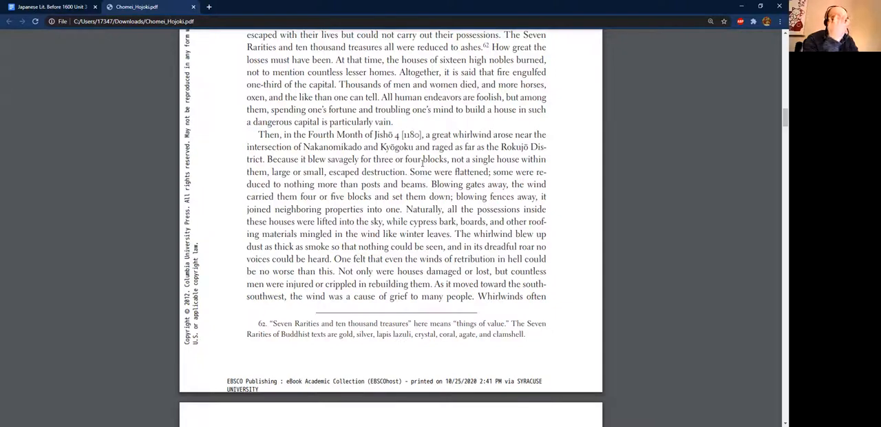
key(ctrl+shift+Tab)
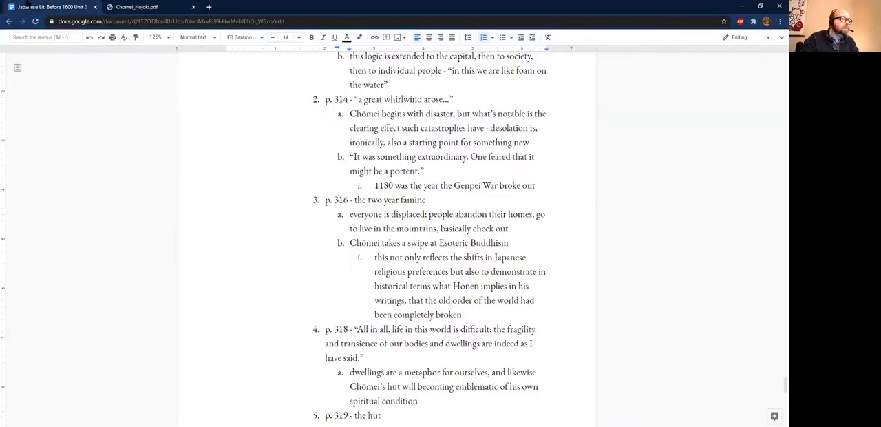
scroll(295, 120, down, 3)
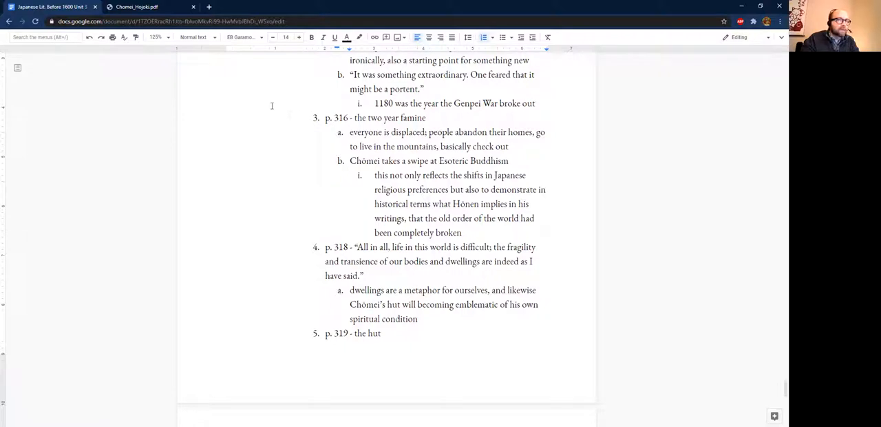
key(ctrl+Tab)
key(ctrl+Tab)
key(ctrl+Tab)
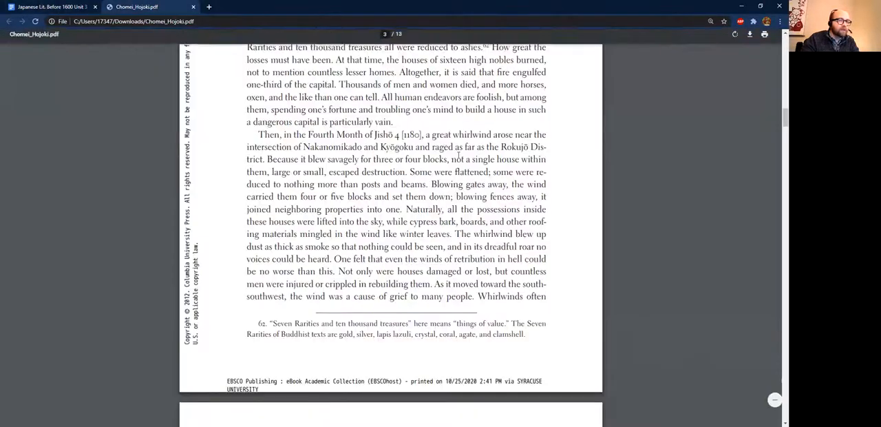
scroll(445, 140, down, 5)
scroll(434, 132, down, 5)
scroll(433, 132, down, 6)
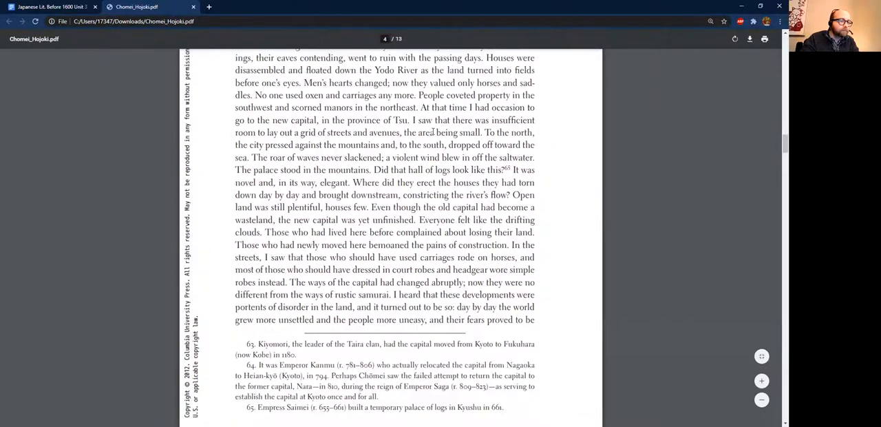
scroll(434, 132, down, 5)
scroll(434, 133, down, 5)
scroll(434, 132, down, 2)
scroll(434, 132, down, 2)
scroll(433, 132, down, 2)
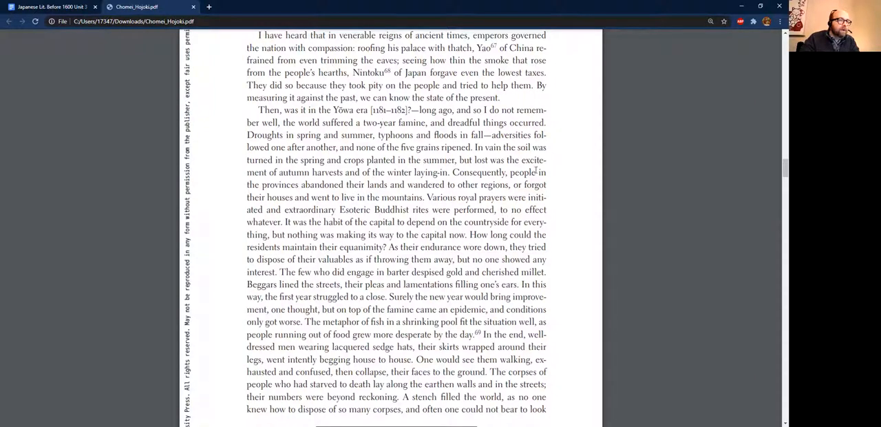
- Highlight the famine date range '1181–1182' in the passage, then clear the selection
drag(372, 111, 406, 110)
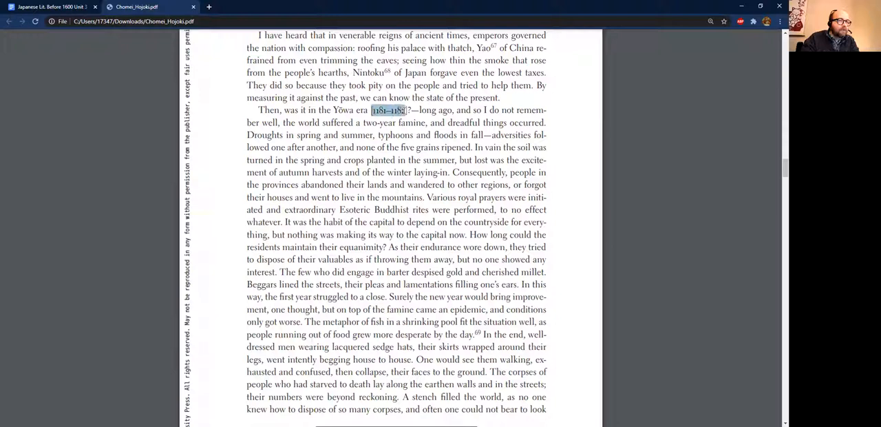
click(431, 160)
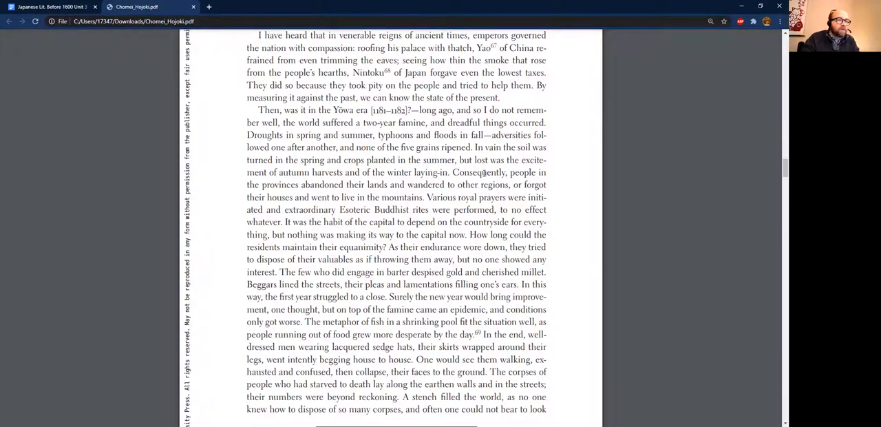
scroll(484, 173, down, 1)
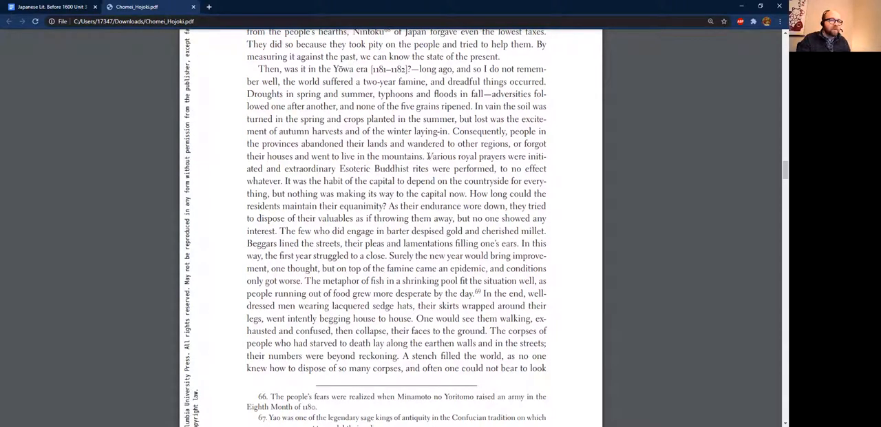
drag(429, 157, 282, 182)
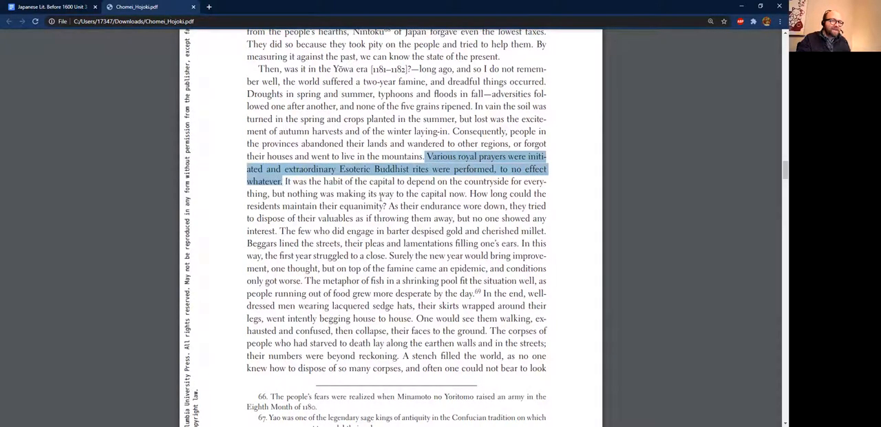
click(385, 187)
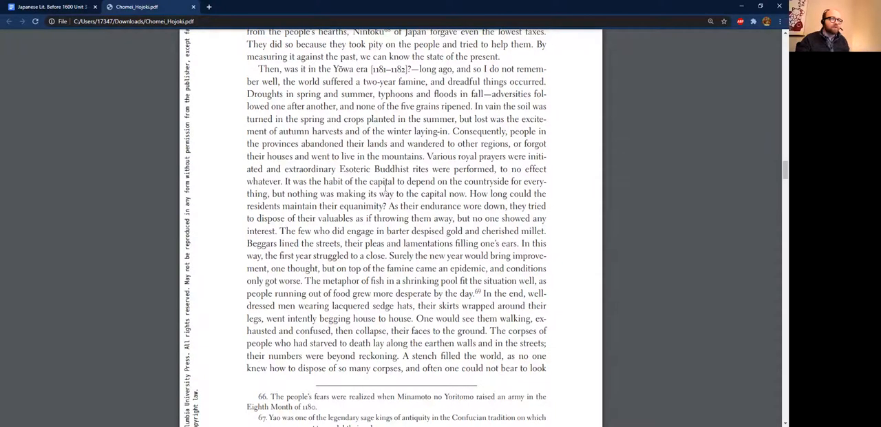
- Check the outline note about the old order breaking, then return to the Hojoki PDF's 'All in all' passage
click(49, 7)
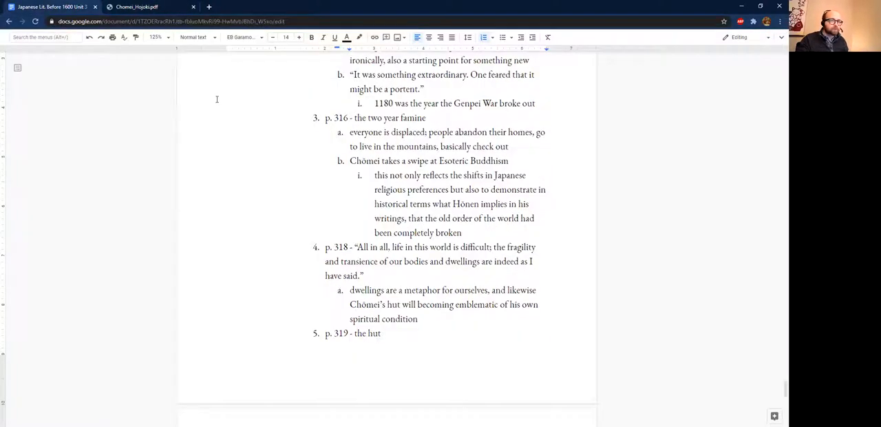
scroll(217, 99, down, 3)
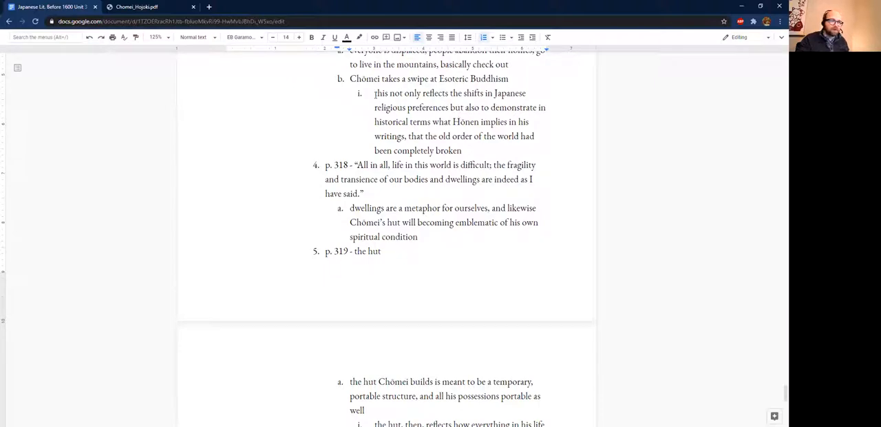
drag(374, 93, 465, 150)
click(470, 151)
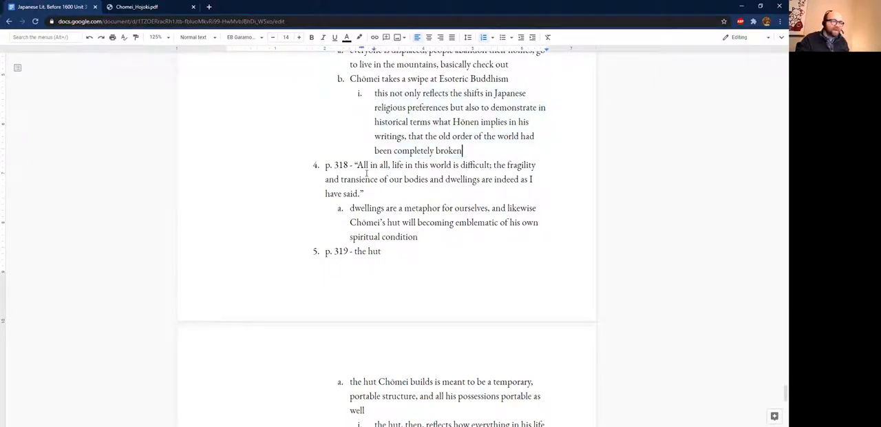
scroll(413, 172, down, 3)
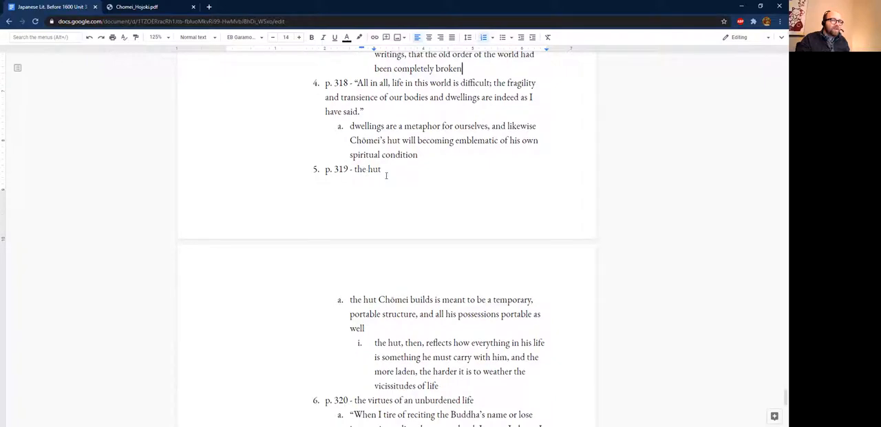
click(137, 7)
scroll(337, 157, down, 5)
scroll(337, 156, down, 5)
scroll(337, 156, down, 5)
scroll(337, 156, down, 5)
scroll(337, 141, down, 5)
scroll(337, 141, down, 5)
scroll(337, 141, down, 5)
scroll(337, 141, down, 4)
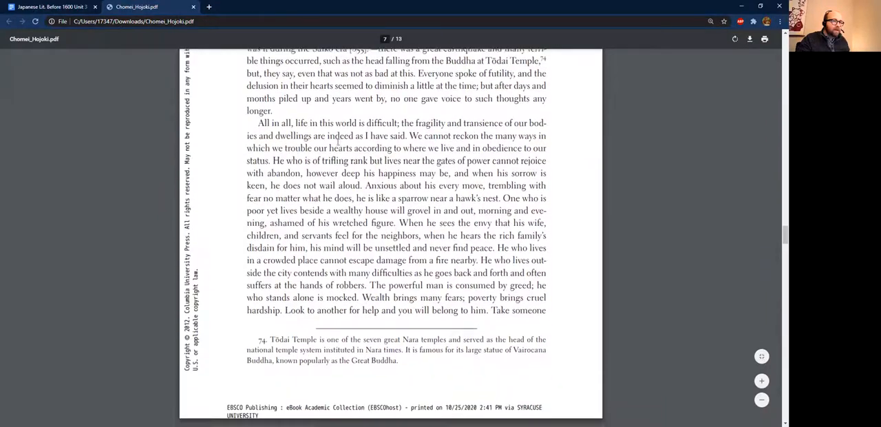
scroll(336, 142, down, 1)
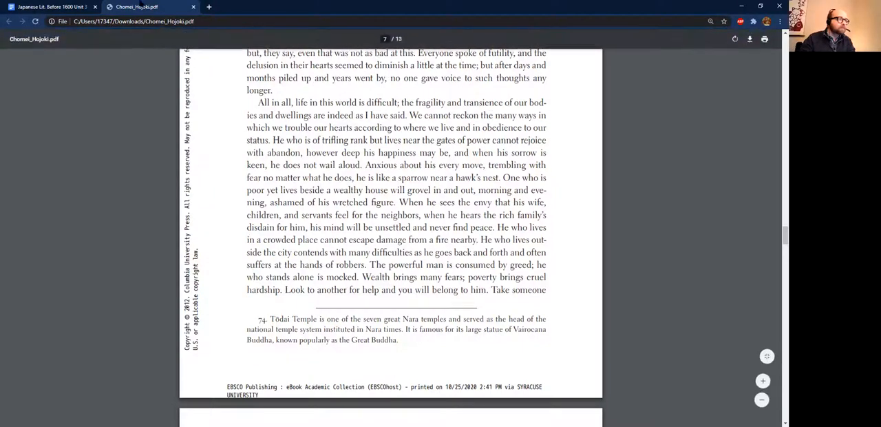
- Bring the lecture notes outline back up at the p. 318 'All in all' and p. 319 hut points
click(51, 6)
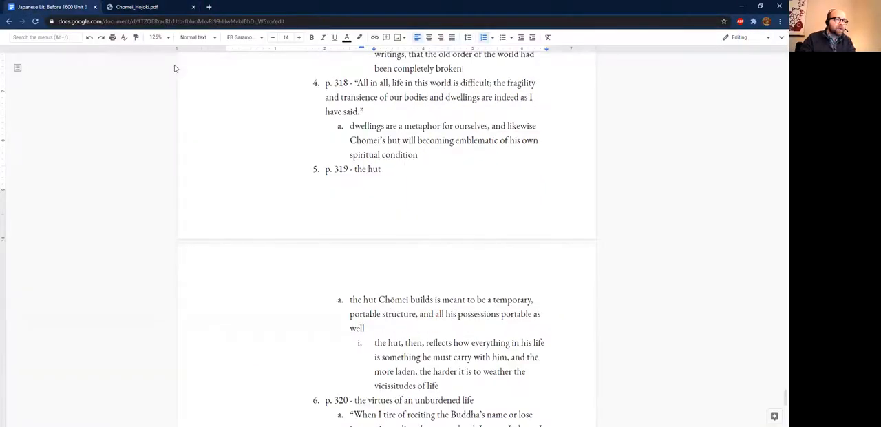
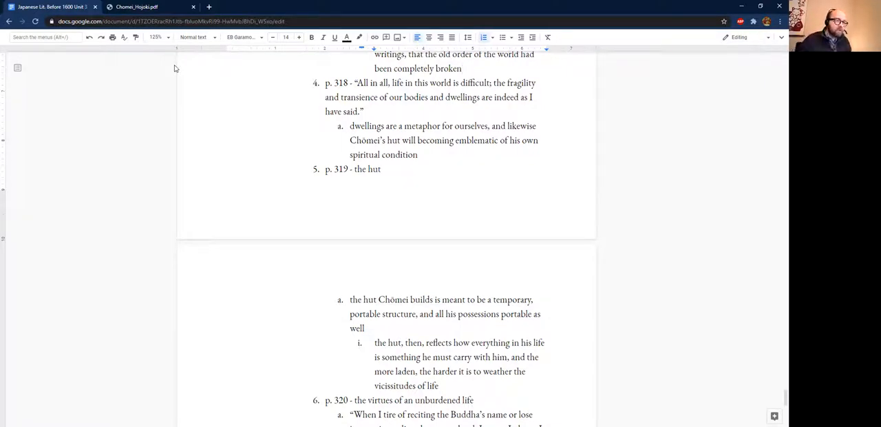
scroll(174, 67, down, 1)
- Bring up the Hōjōki PDF at the page 319 passage on building a shelter at sixty
click(146, 6)
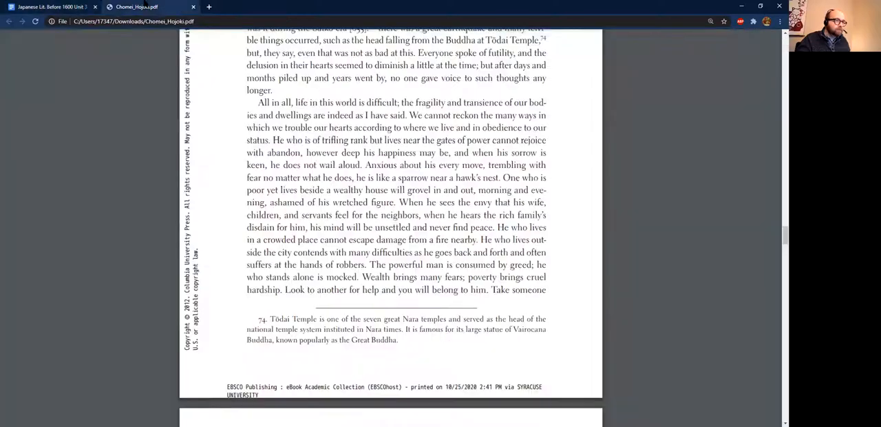
scroll(450, 178, down, 3)
scroll(450, 178, down, 3)
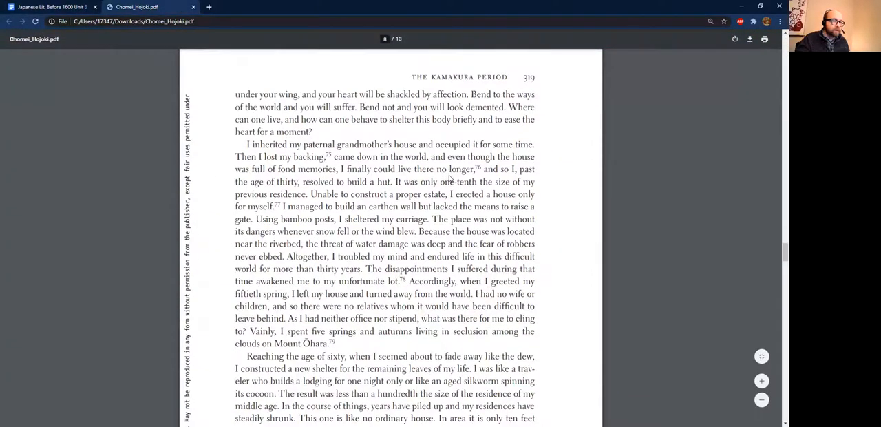
scroll(450, 179, down, 3)
scroll(450, 178, down, 1)
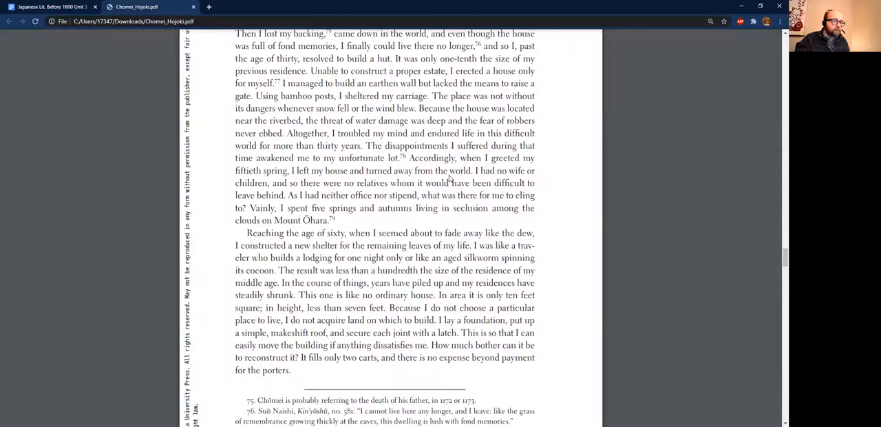
scroll(450, 179, down, 1)
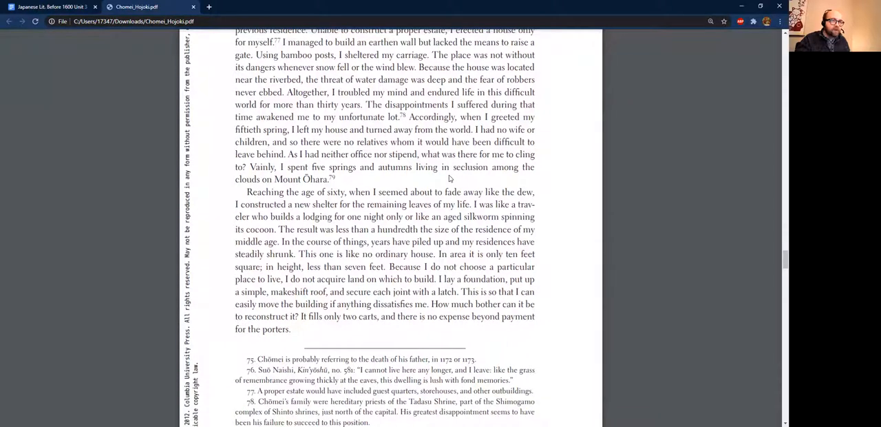
scroll(450, 178, down, 1)
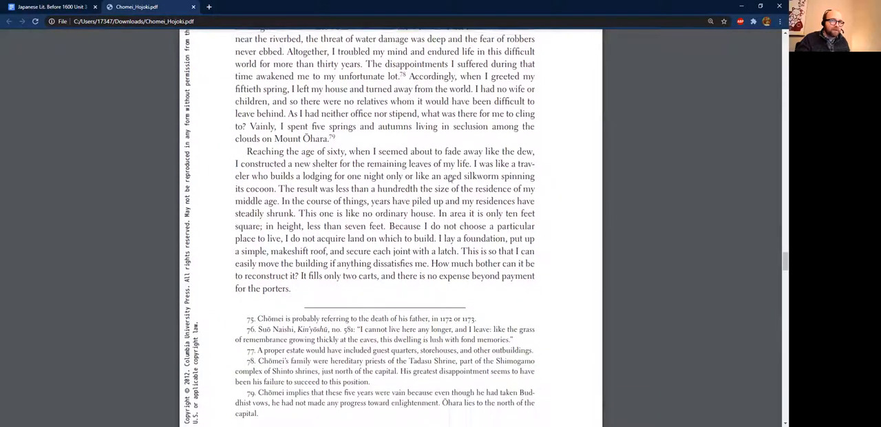
scroll(449, 179, down, 1)
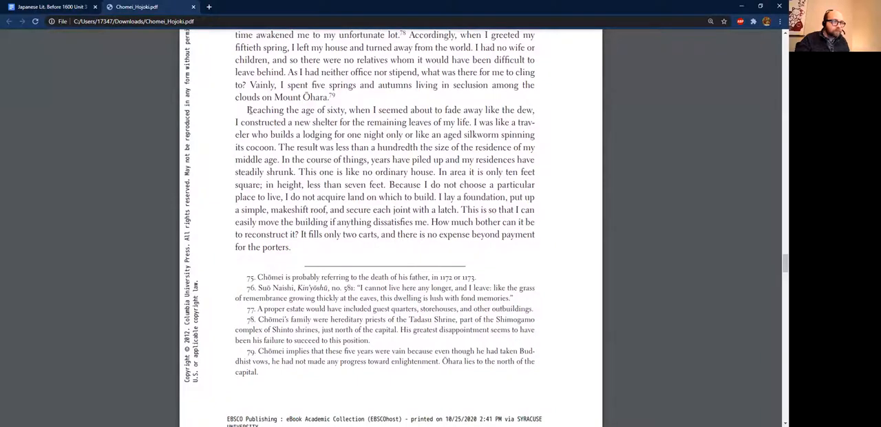
drag(248, 110, 298, 235)
click(347, 240)
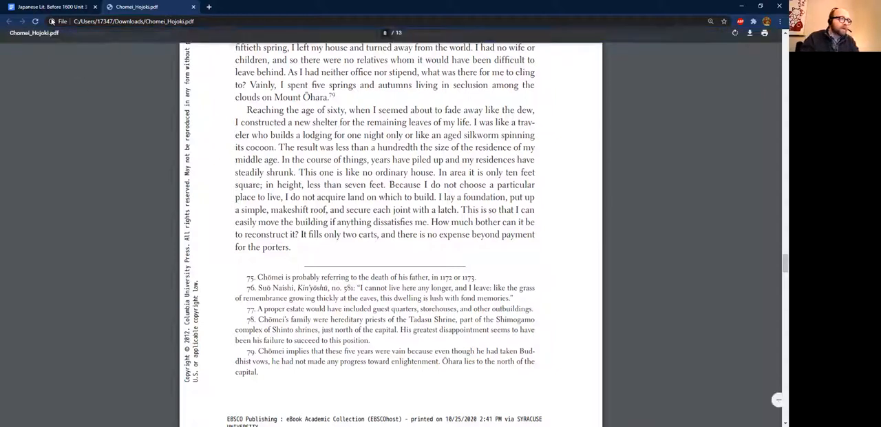
click(46, 7)
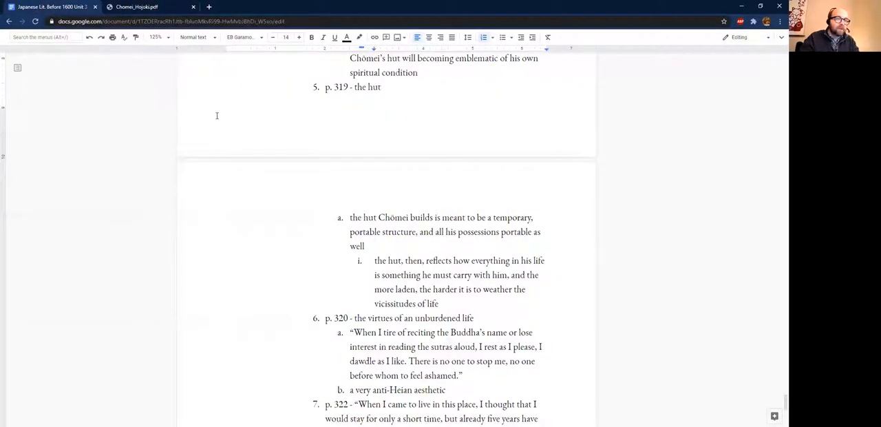
scroll(217, 116, down, 3)
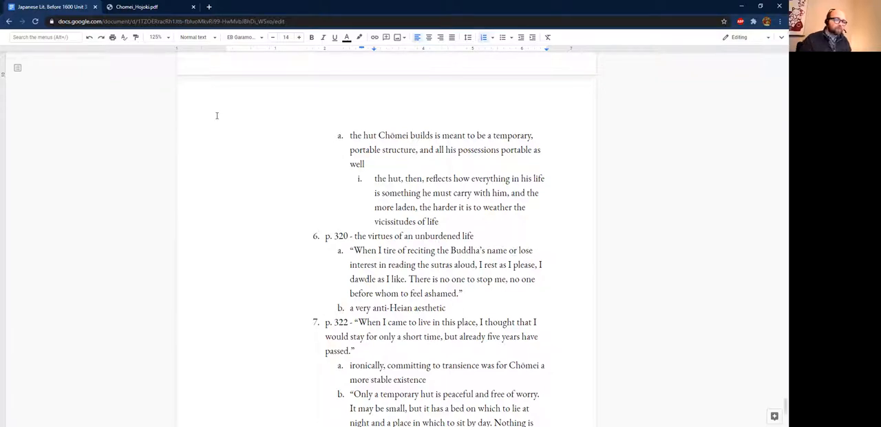
- Flip between the notes outline and the Hōjōki PDF, settling on the Mount Hino hut passage
click(137, 7)
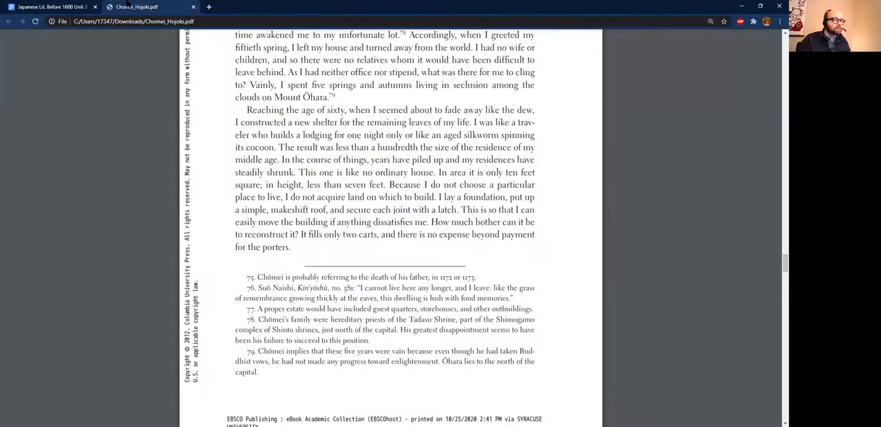
click(52, 7)
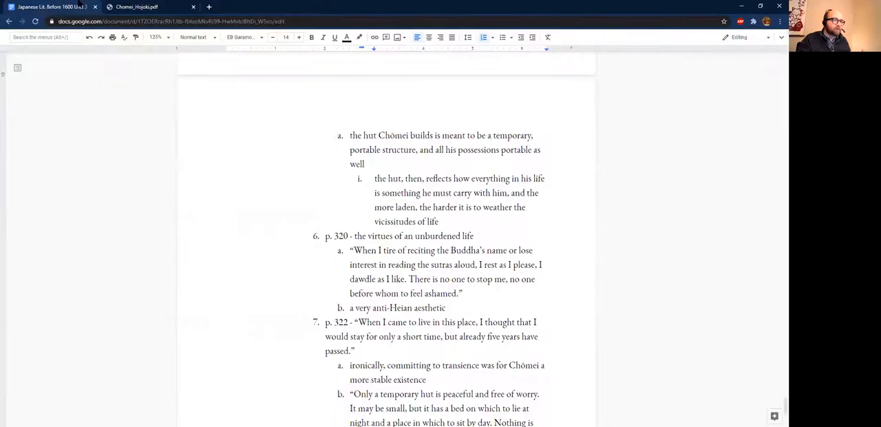
scroll(324, 135, down, 2)
scroll(324, 135, down, 3)
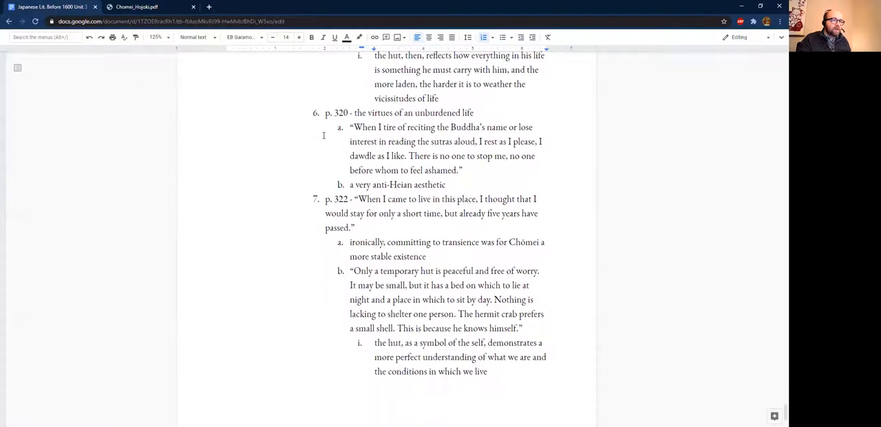
click(137, 6)
scroll(383, 172, down, 5)
scroll(383, 172, down, 3)
scroll(383, 172, down, 5)
scroll(383, 172, down, 4)
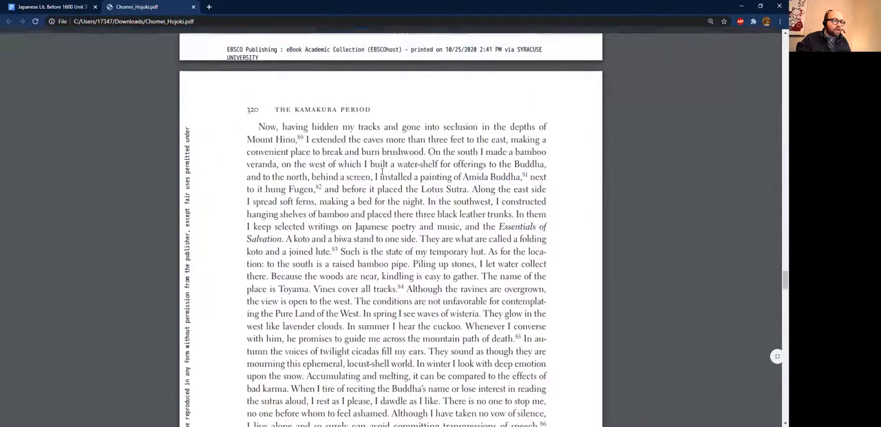
scroll(382, 172, down, 3)
scroll(383, 172, down, 2)
scroll(383, 172, up, 2)
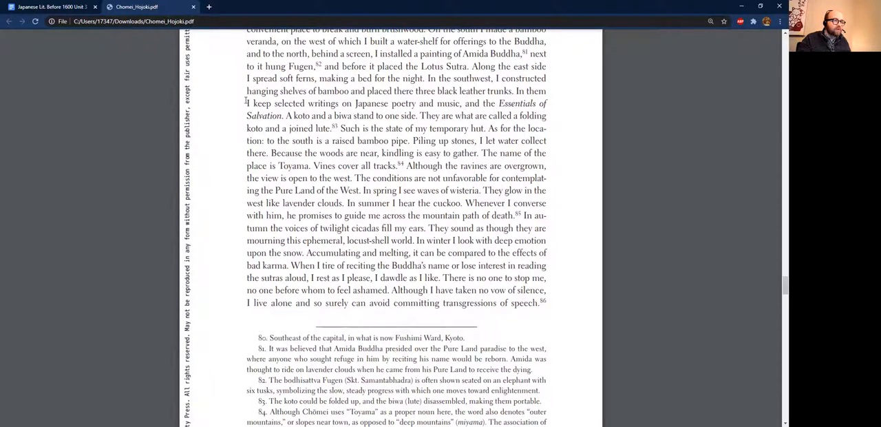
click(52, 6)
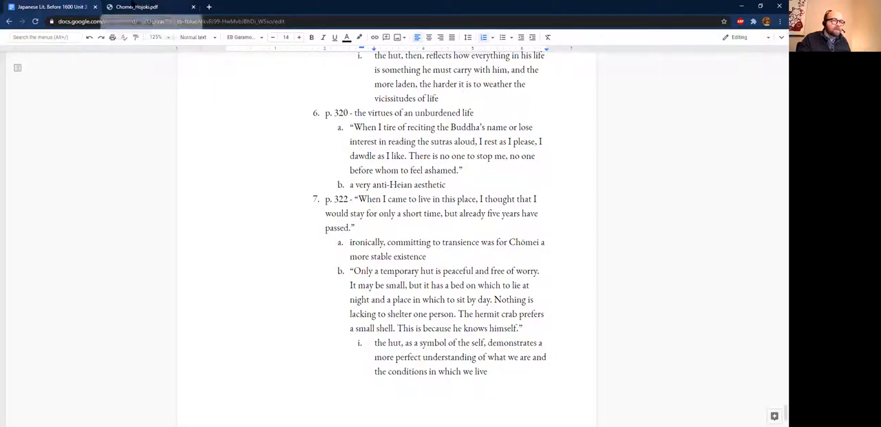
click(134, 6)
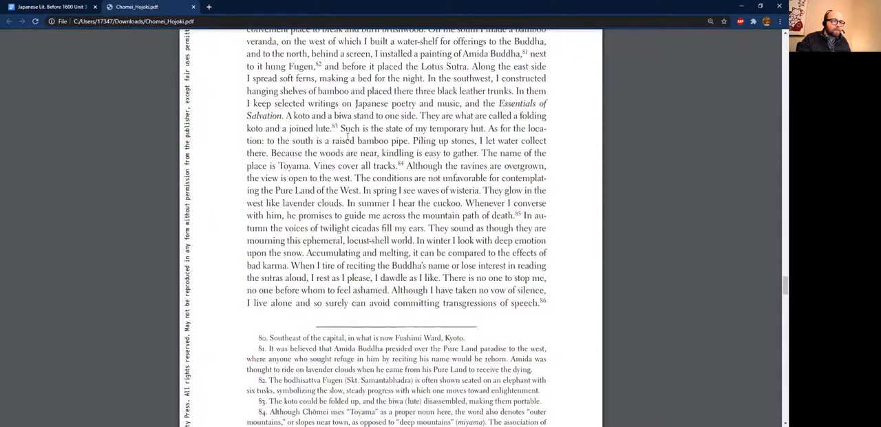
scroll(349, 135, up, 5)
scroll(349, 135, down, 4)
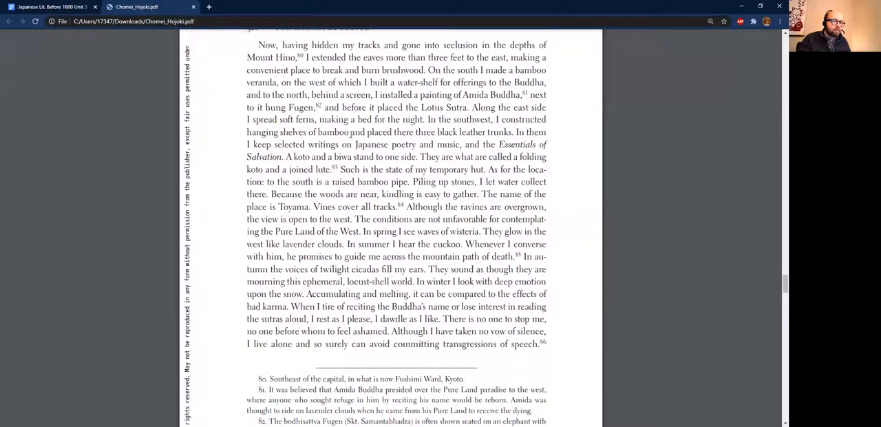
click(48, 7)
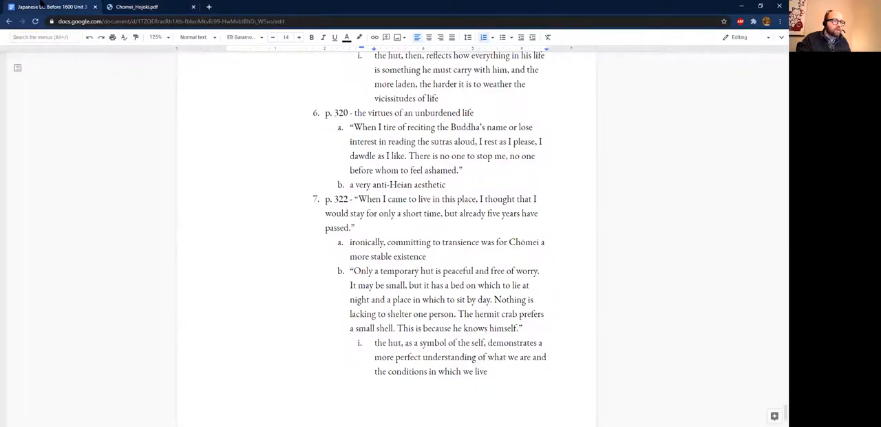
click(141, 7)
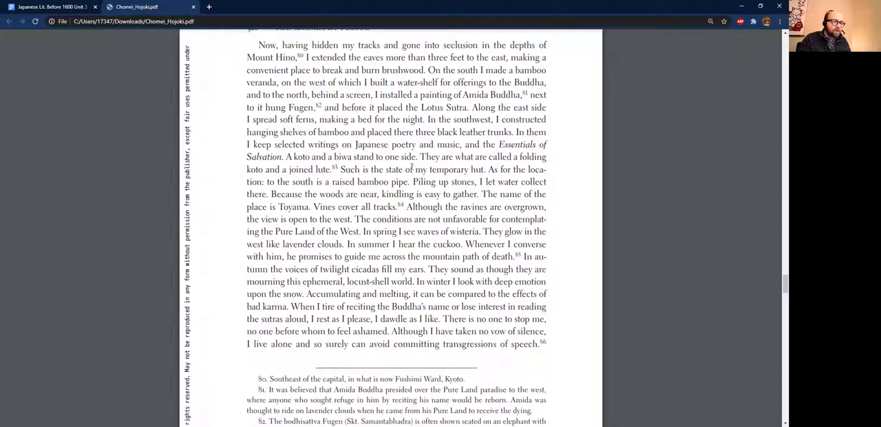
scroll(412, 166, down, 3)
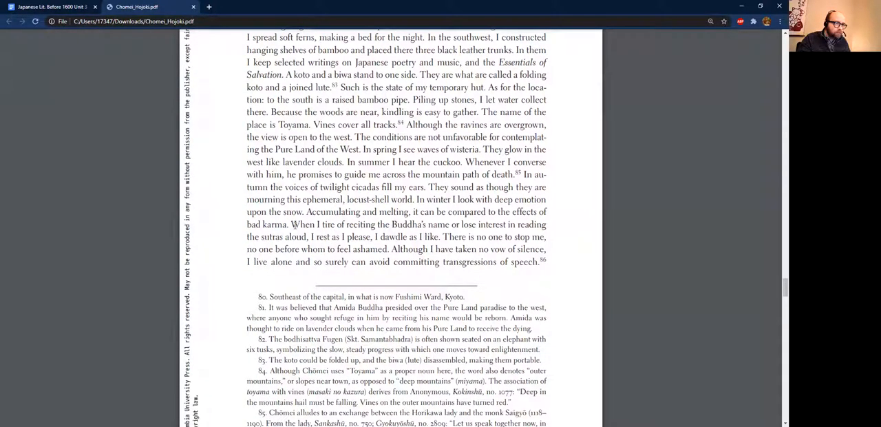
- Highlight the Buddha's-name sentence, then instead highlight 'Pure Land of the West'
drag(292, 225, 413, 224)
click(399, 191)
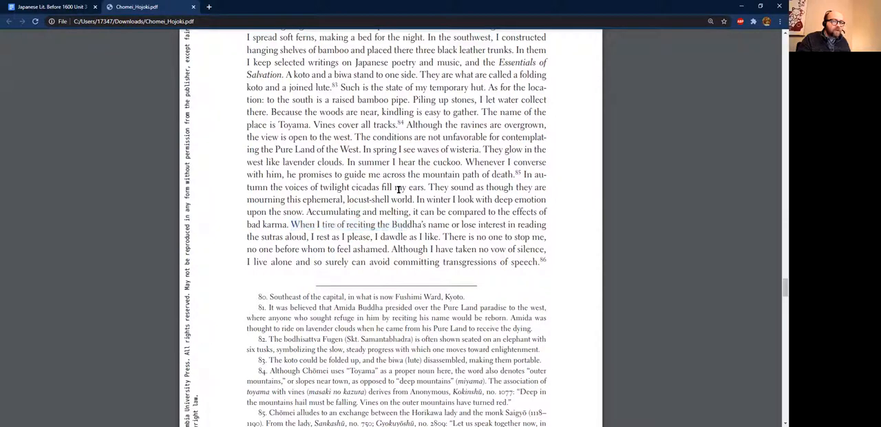
drag(275, 150, 357, 149)
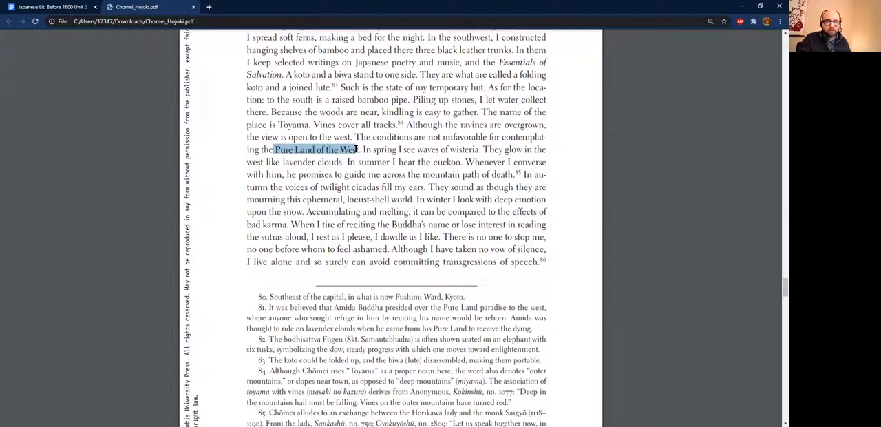
- Clear the 'Pure Land of the West' highlight in the PDF passage
click(316, 210)
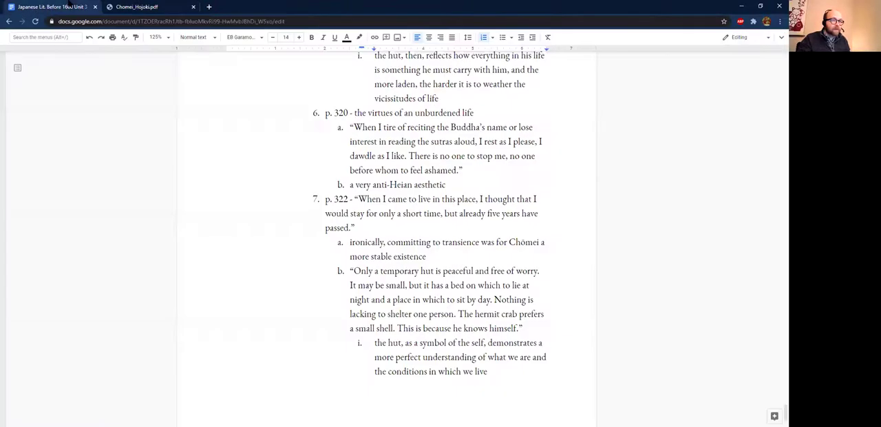
click(52, 6)
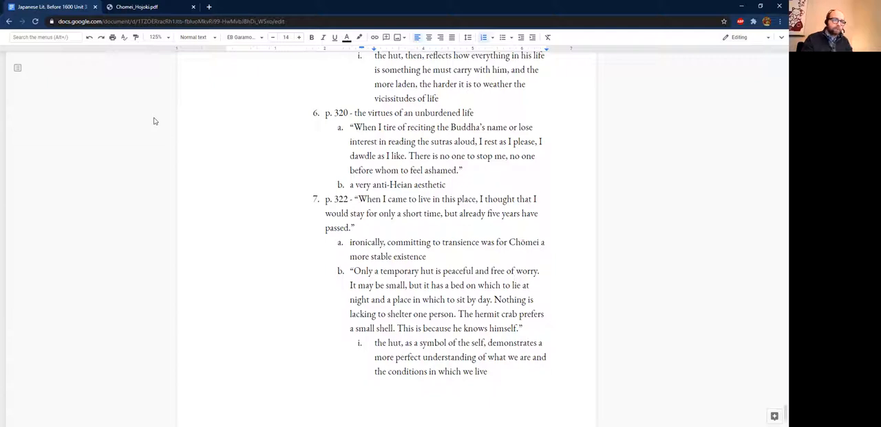
scroll(314, 142, down, 3)
scroll(314, 142, down, 2)
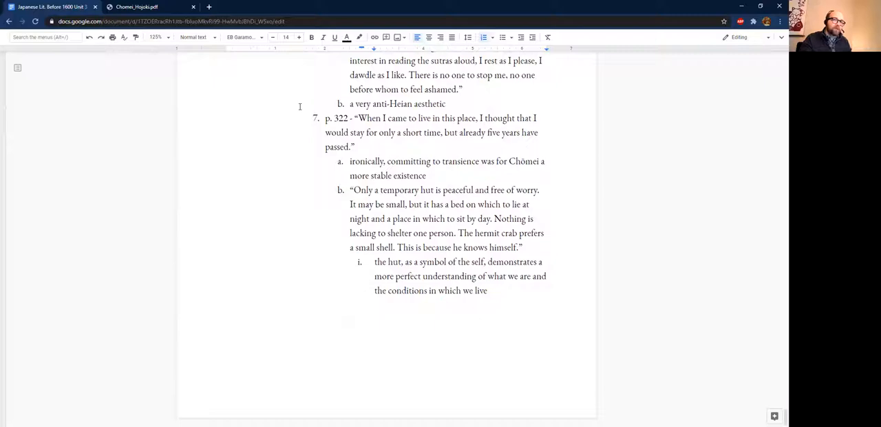
- Return to the Hōjōki PDF at the 'When I came to live in this place' passage
click(158, 7)
scroll(233, 133, down, 5)
scroll(232, 132, down, 4)
scroll(233, 132, down, 5)
scroll(233, 132, down, 3)
scroll(230, 129, down, 5)
scroll(230, 129, down, 4)
scroll(230, 130, down, 5)
scroll(230, 130, down, 4)
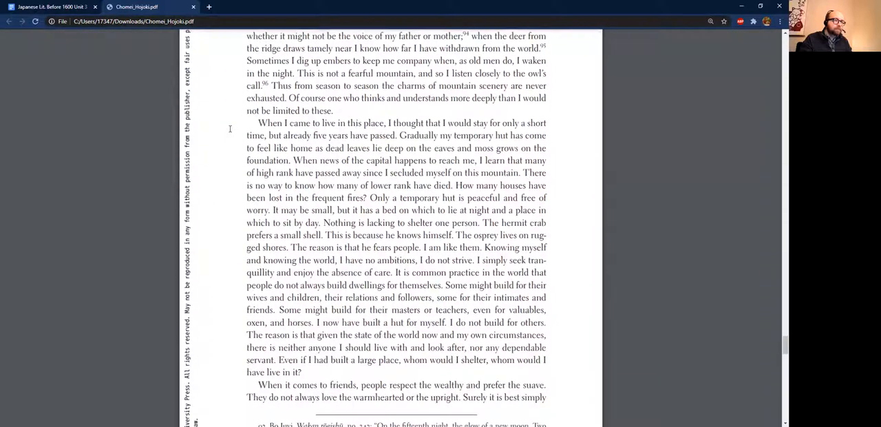
scroll(230, 130, down, 2)
scroll(230, 130, down, 1)
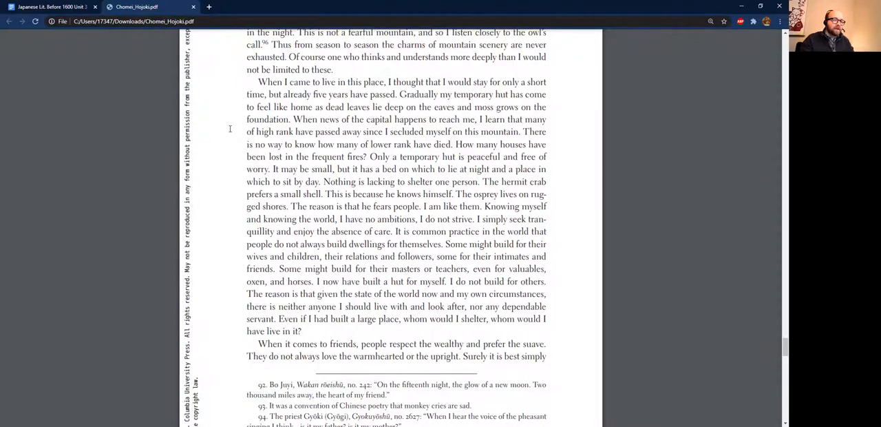
scroll(230, 129, down, 5)
scroll(230, 129, down, 5)
scroll(230, 128, up, 8)
scroll(230, 128, up, 2)
scroll(230, 129, up, 2)
scroll(230, 129, up, 1)
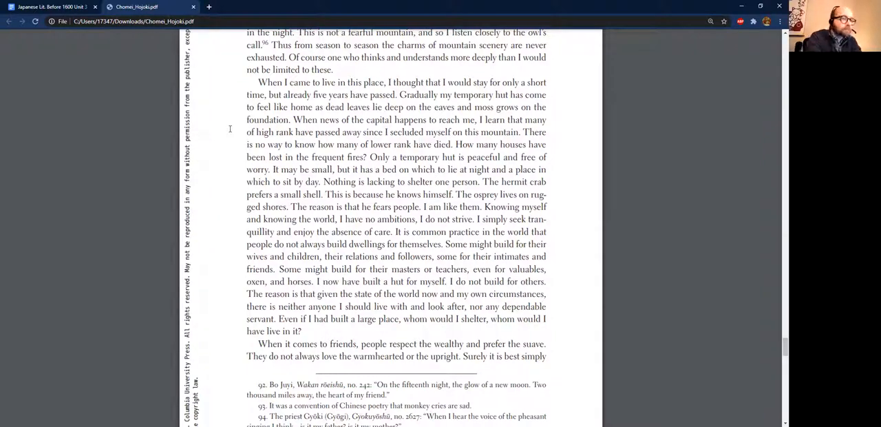
right_click(296, 127)
click(384, 156)
double_click(379, 157)
drag(379, 156, 413, 157)
click(460, 130)
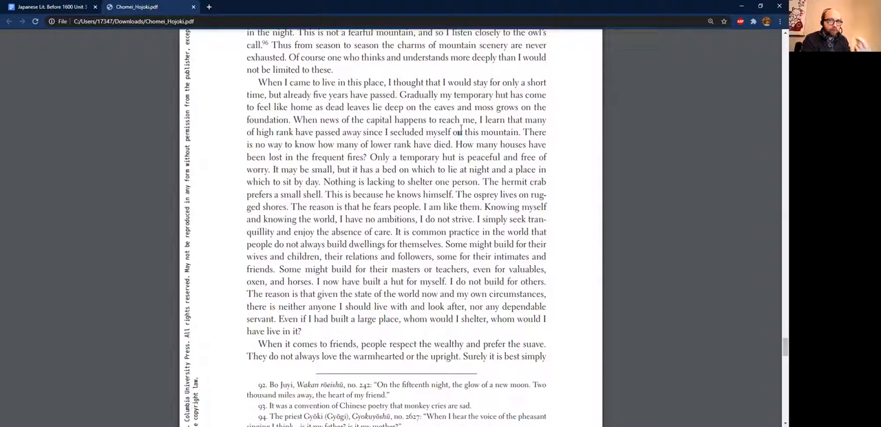
click(43, 7)
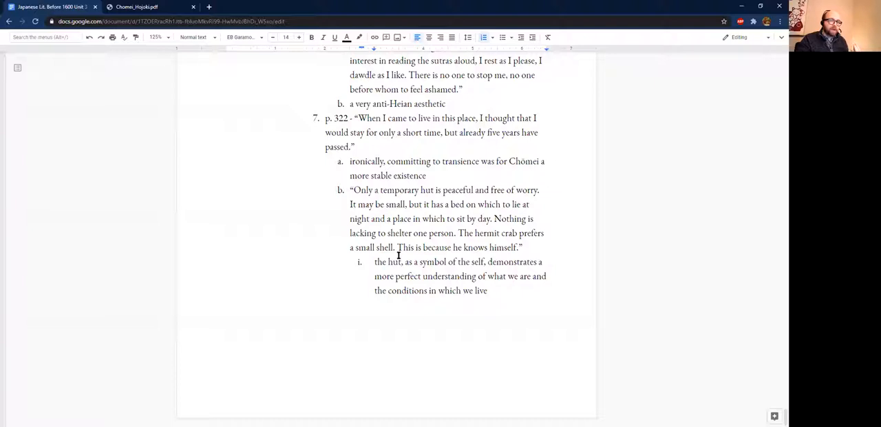
drag(375, 263, 473, 294)
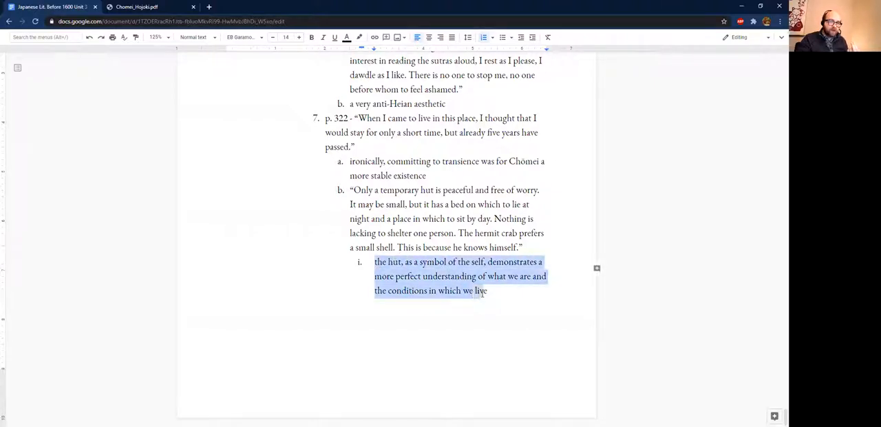
click(144, 6)
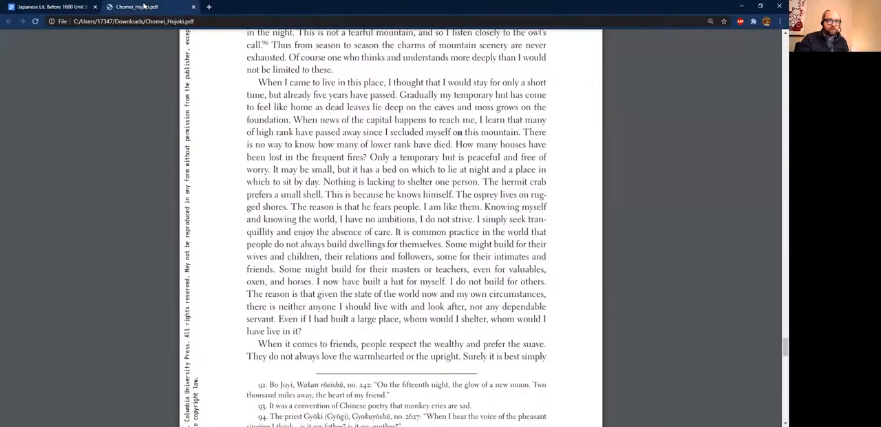